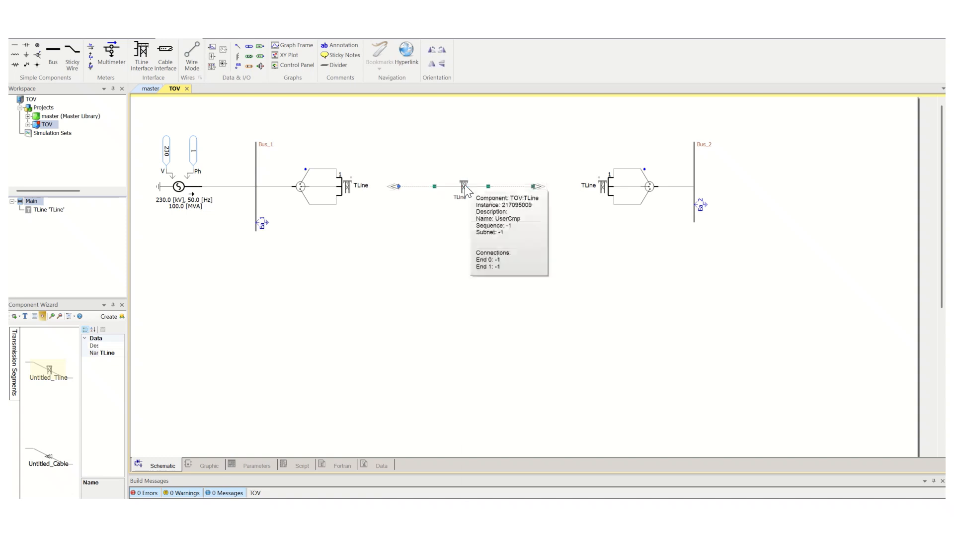
Examine the TLine's Bergeron definition canvas and its configuration settings such as segment length.
right_click(464, 185)
click(455, 219)
double_click(465, 187)
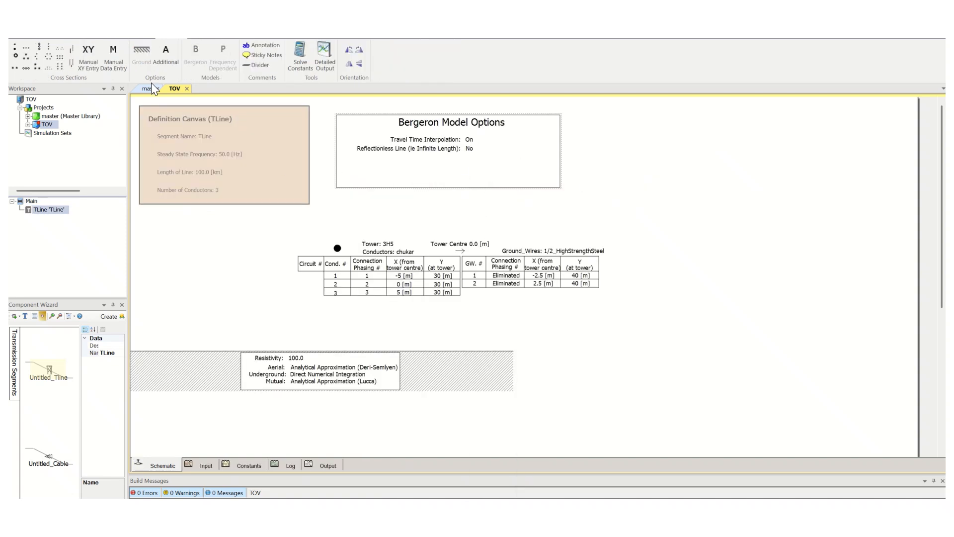
click(186, 89)
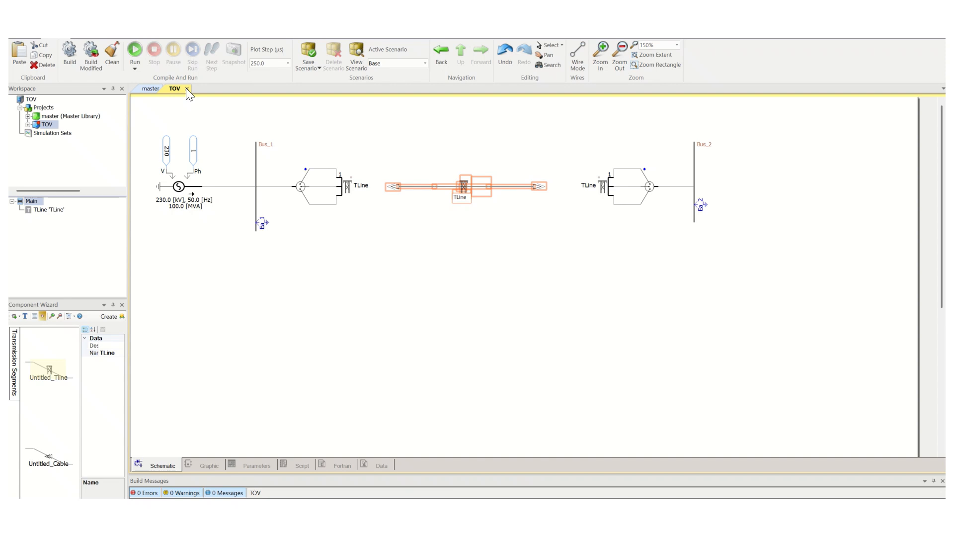
right_click(464, 186)
click(479, 189)
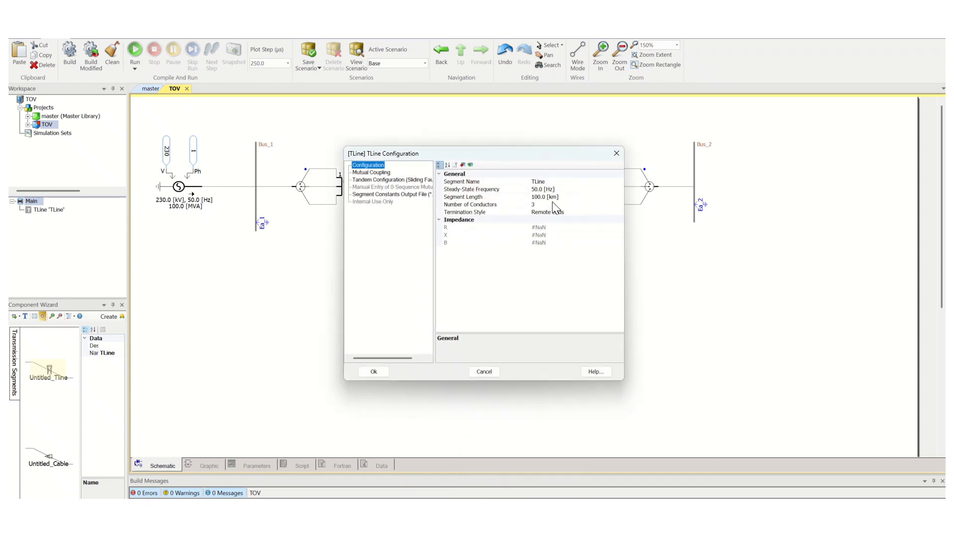
click(540, 197)
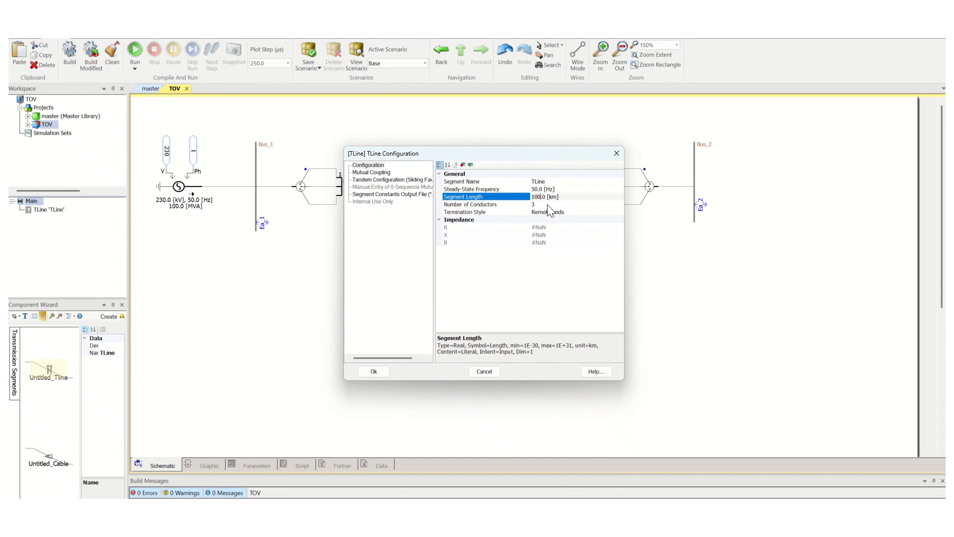
click(381, 374)
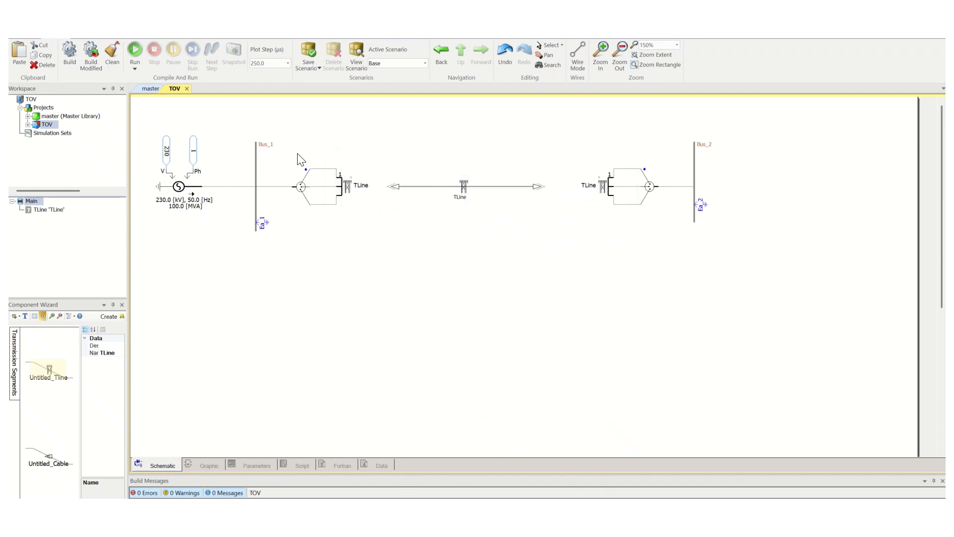
Open the three-phase voltage source's settings to review them.
drag(288, 149, 380, 244)
click(185, 38)
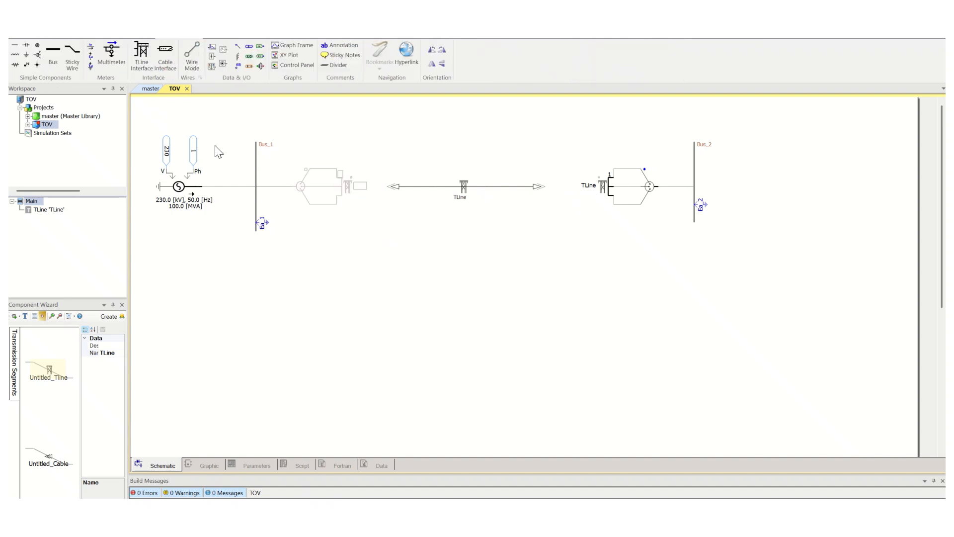
click(251, 279)
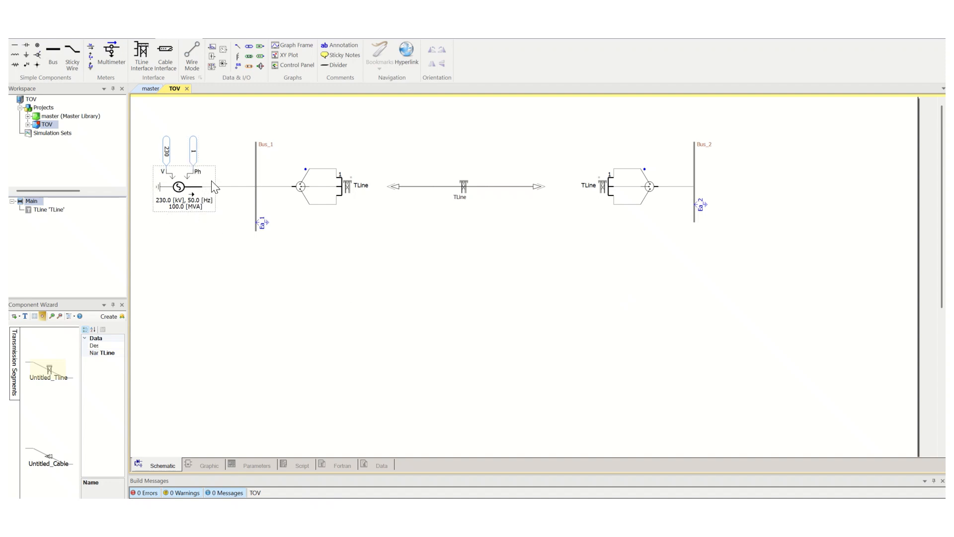
double_click(187, 191)
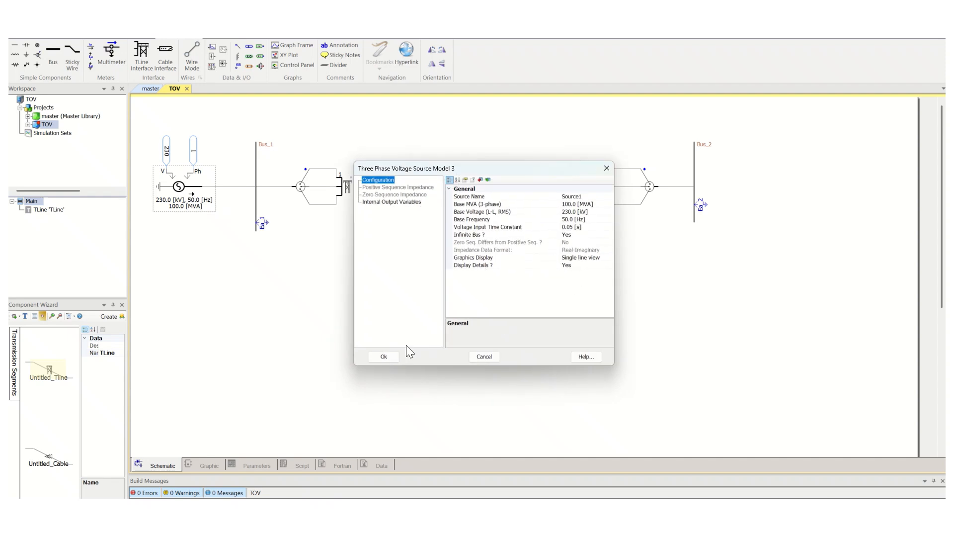
click(385, 355)
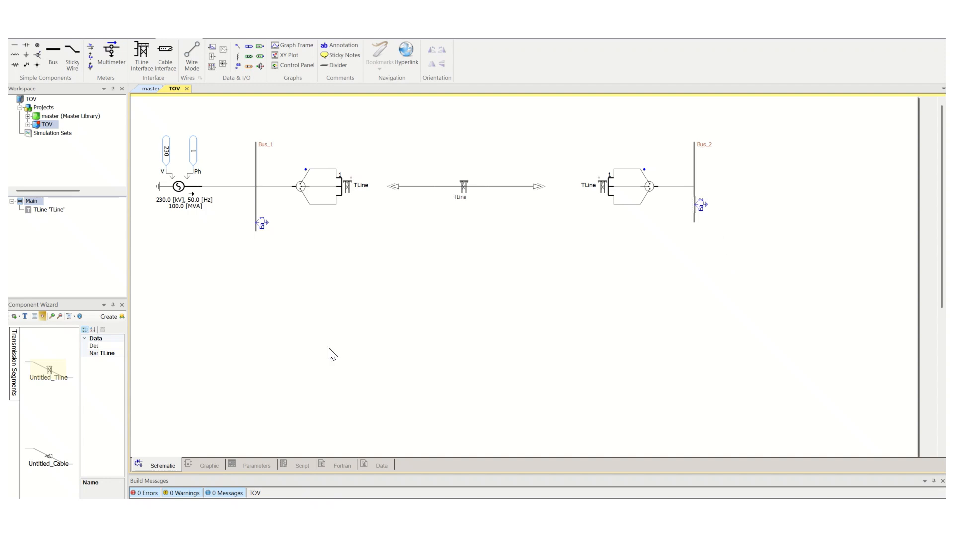
Place a data signal label and an output channel to the right of Bus_2.
click(238, 65)
click(767, 148)
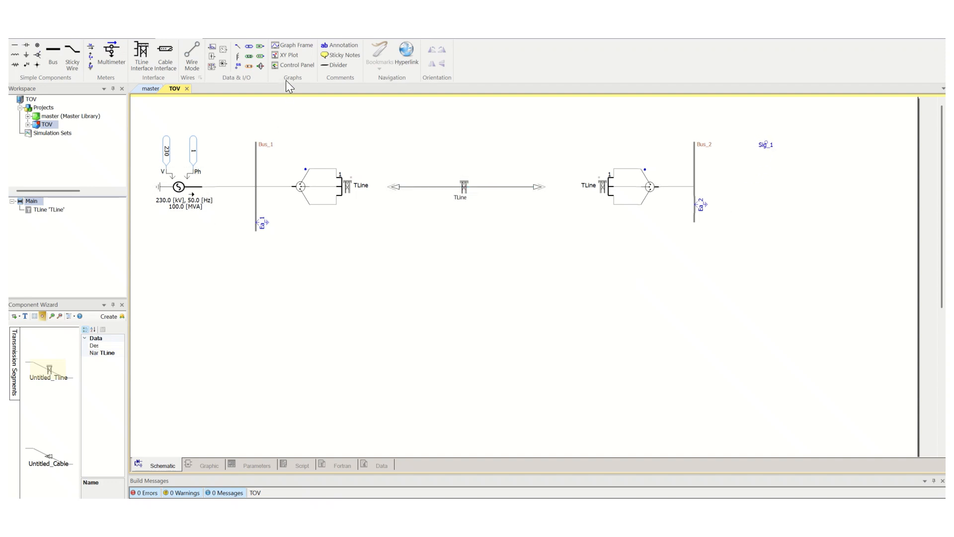
click(212, 46)
click(864, 144)
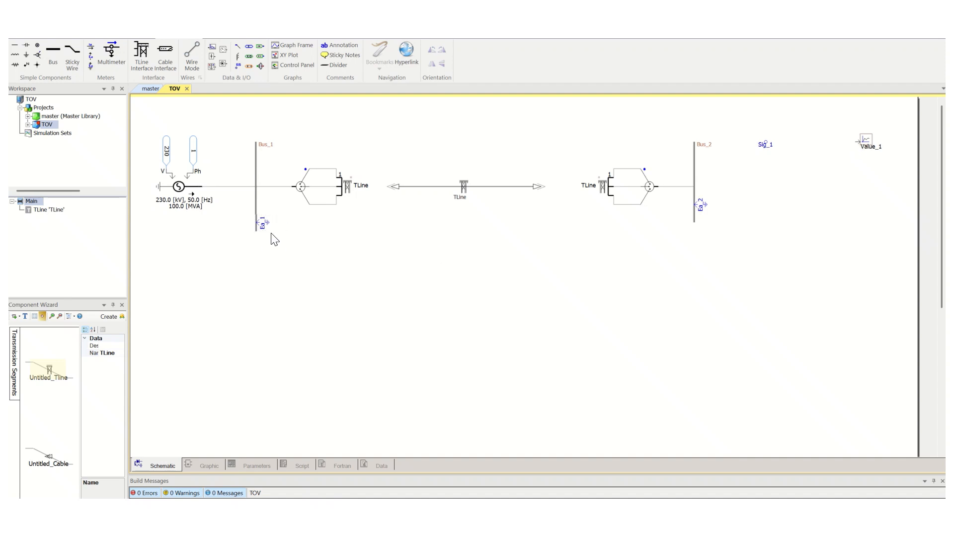
Copy the single-phase RMS meter from the master library's meters page and paste it between the signal label and output channel.
click(151, 89)
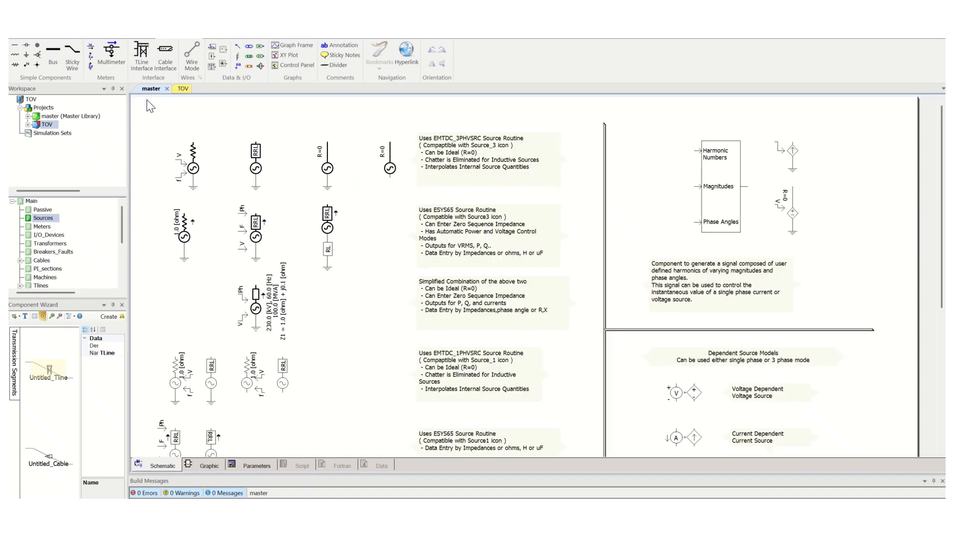
click(114, 22)
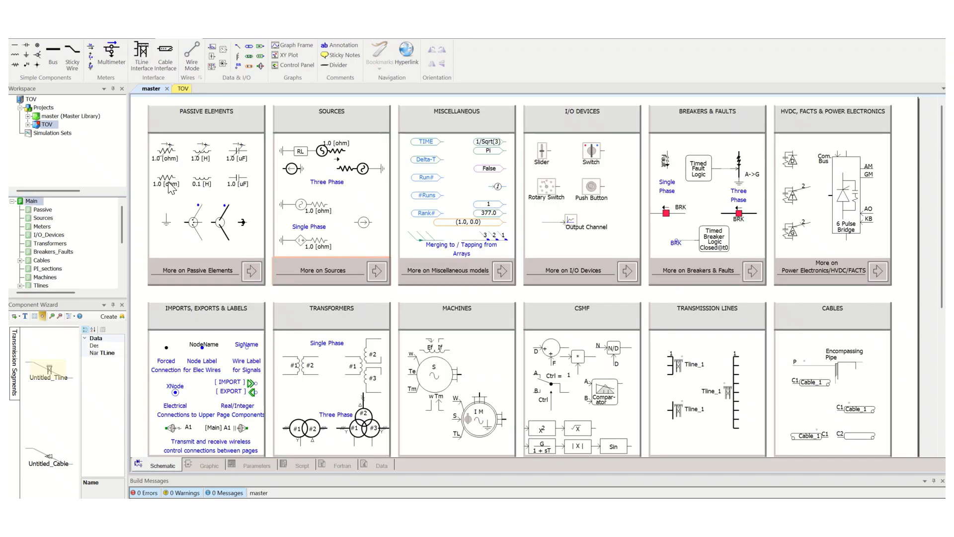
scroll(314, 293, down, 5)
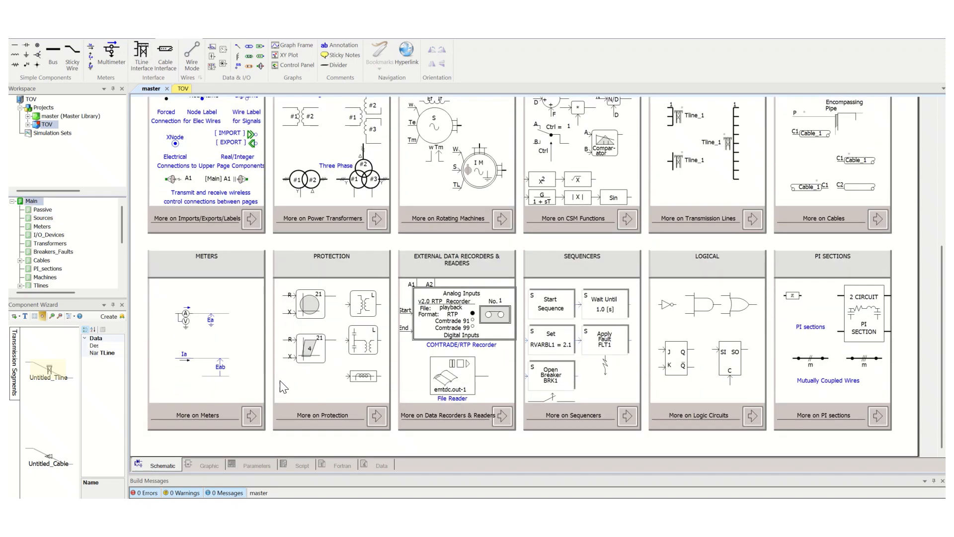
click(251, 414)
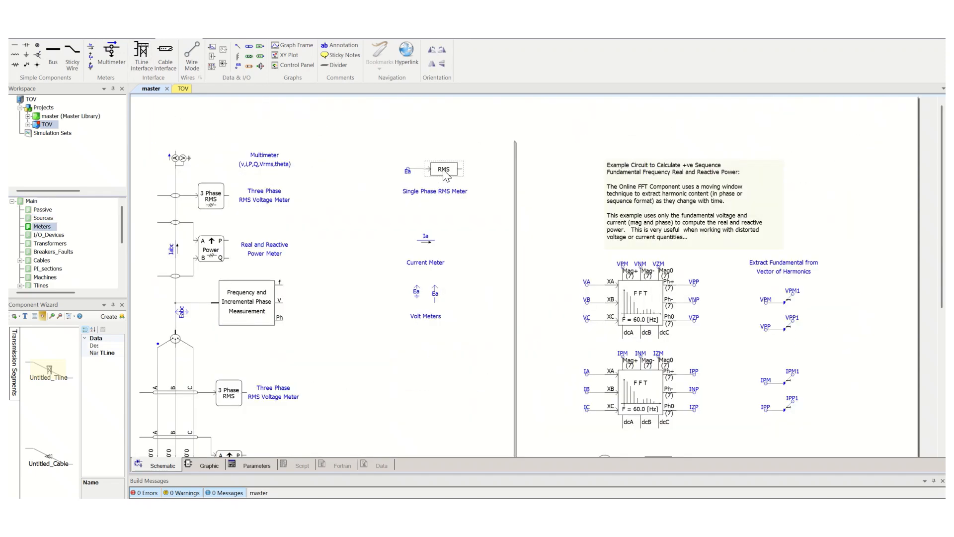
click(182, 90)
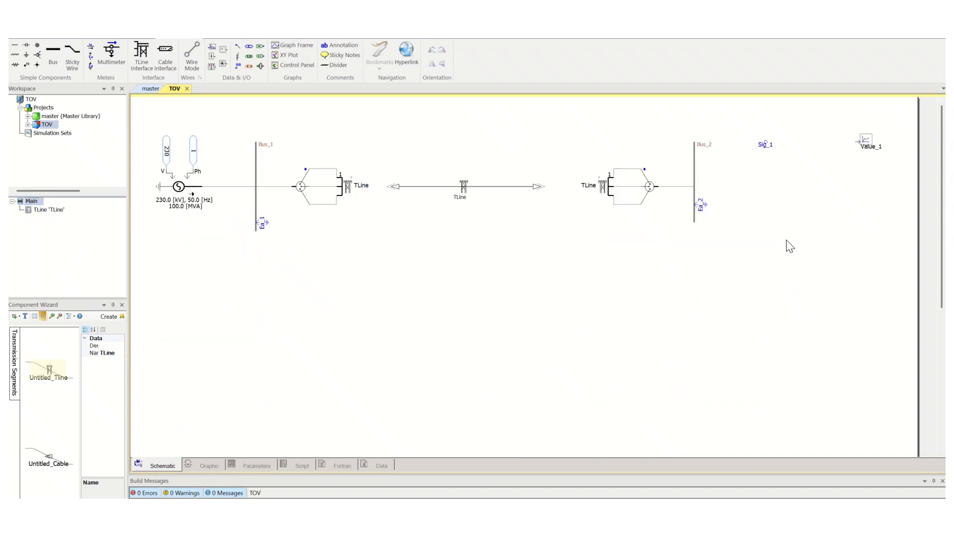
key(ctrl+v)
drag(780, 244, 798, 142)
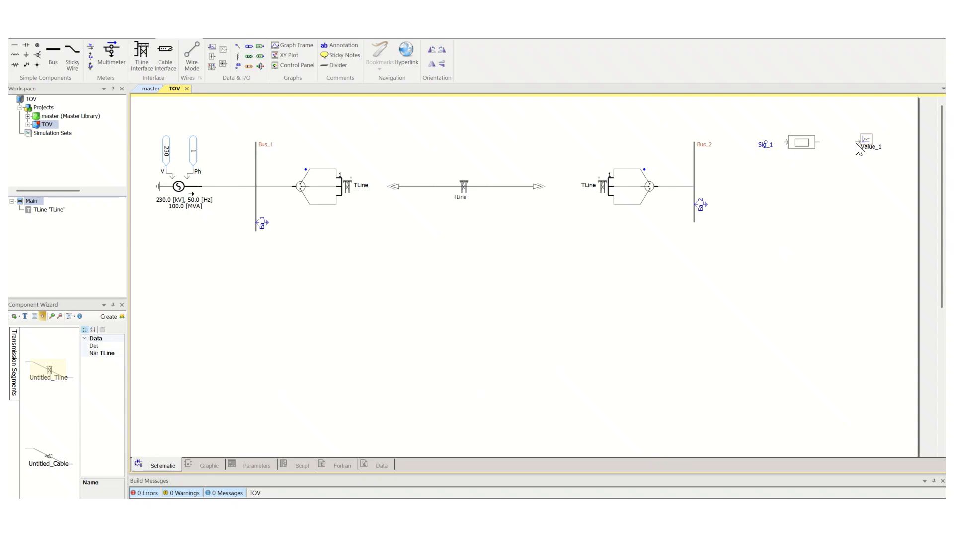
Set the RMS meter's type to Digital and its fundamental frequency to 50 Hz.
double_click(806, 150)
click(527, 204)
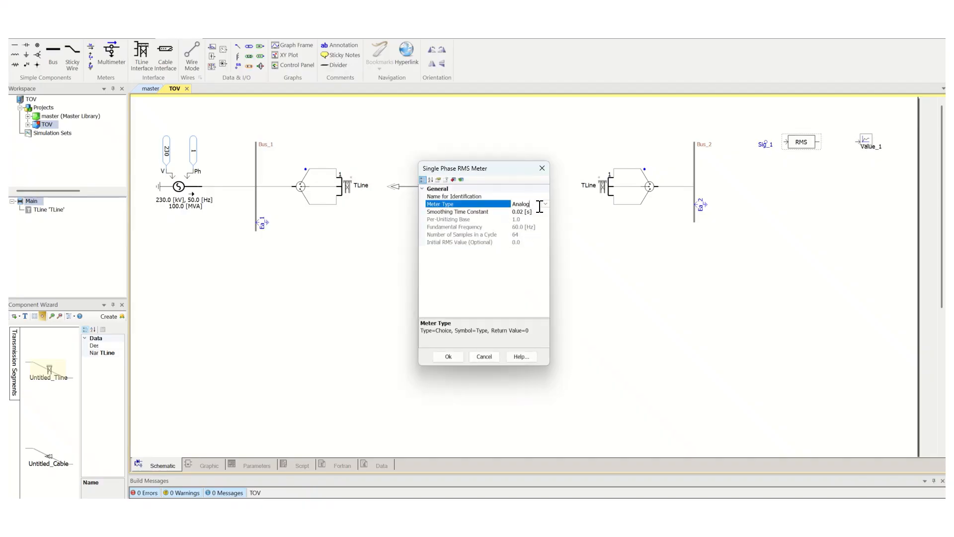
click(545, 203)
click(527, 219)
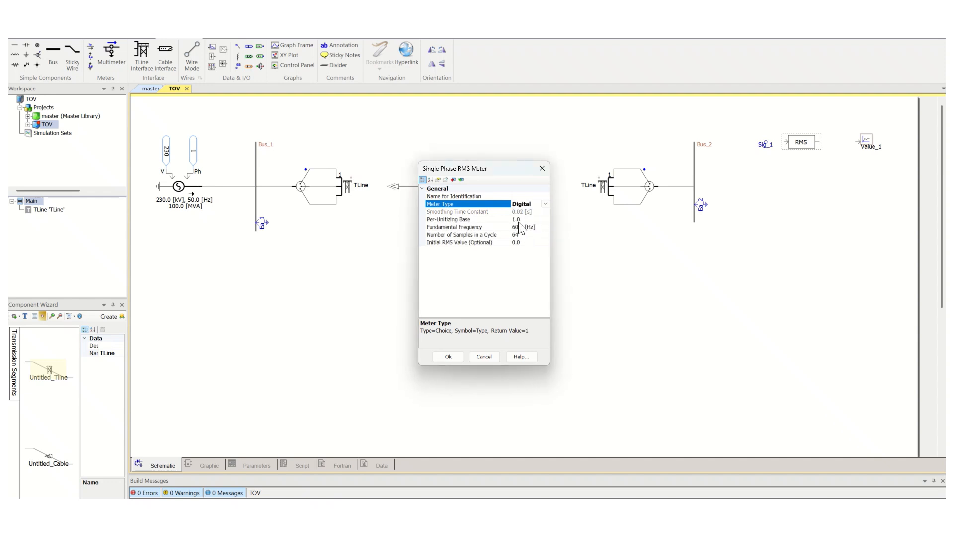
click(516, 228)
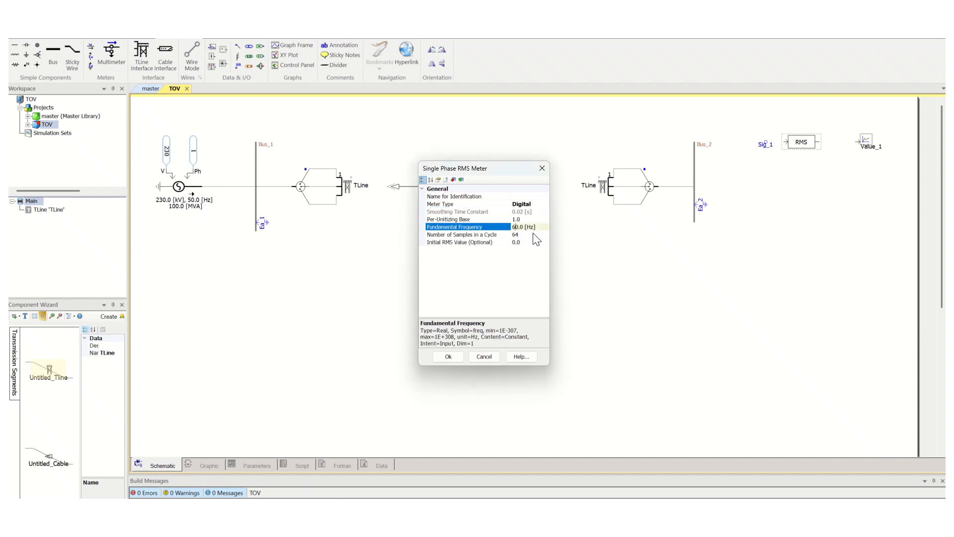
key(BackSpace)
text(5)
key(Return)
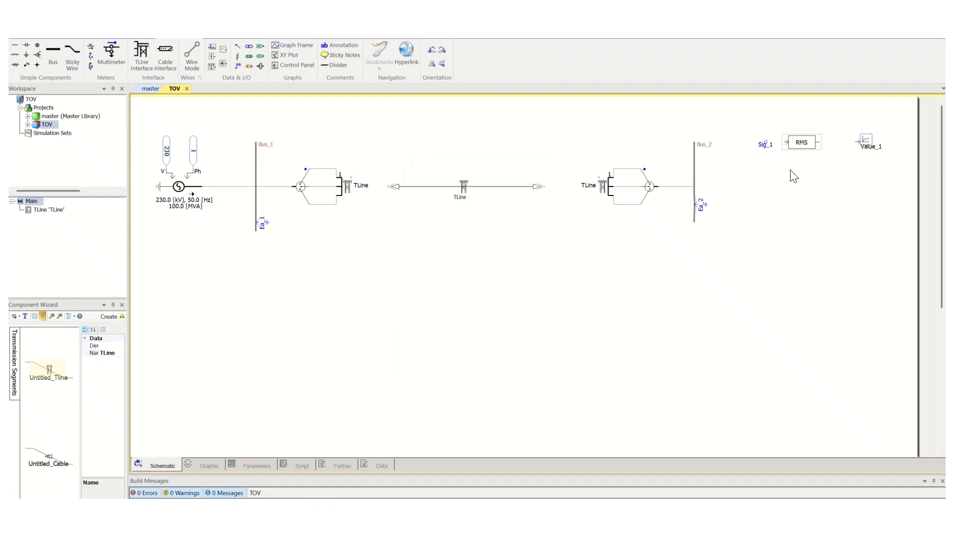
click(818, 173)
Copy the signal name Ea_1 from the voltmeter on Bus_1.
double_click(265, 224)
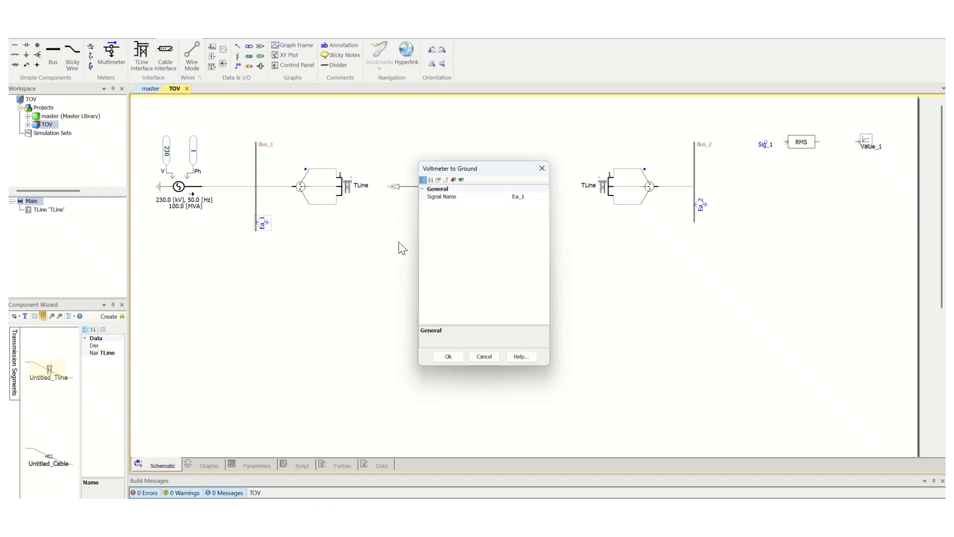
click(531, 198)
drag(542, 199, 513, 198)
key(ctrl+c)
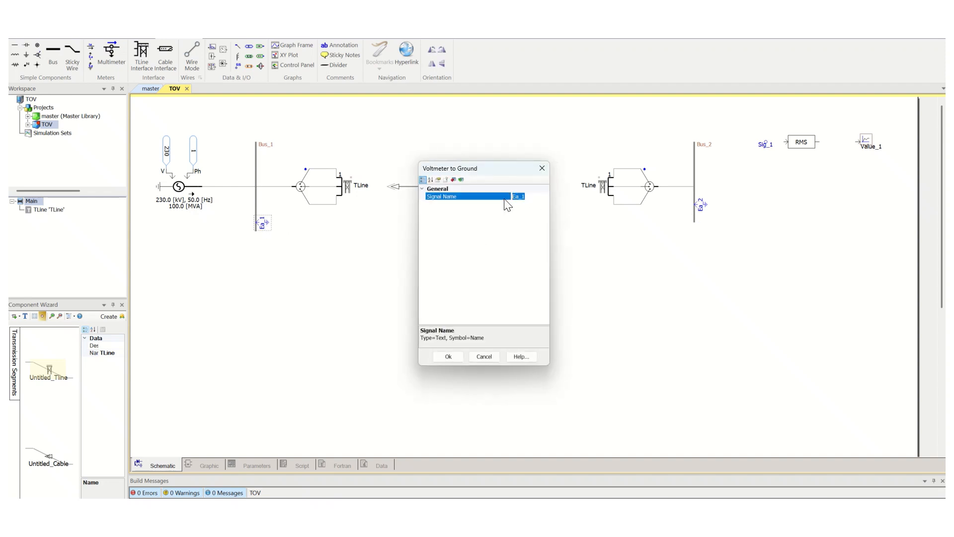
key(Return)
key(Return)
Rename the data signal label to Ea_1.
double_click(764, 144)
click(485, 198)
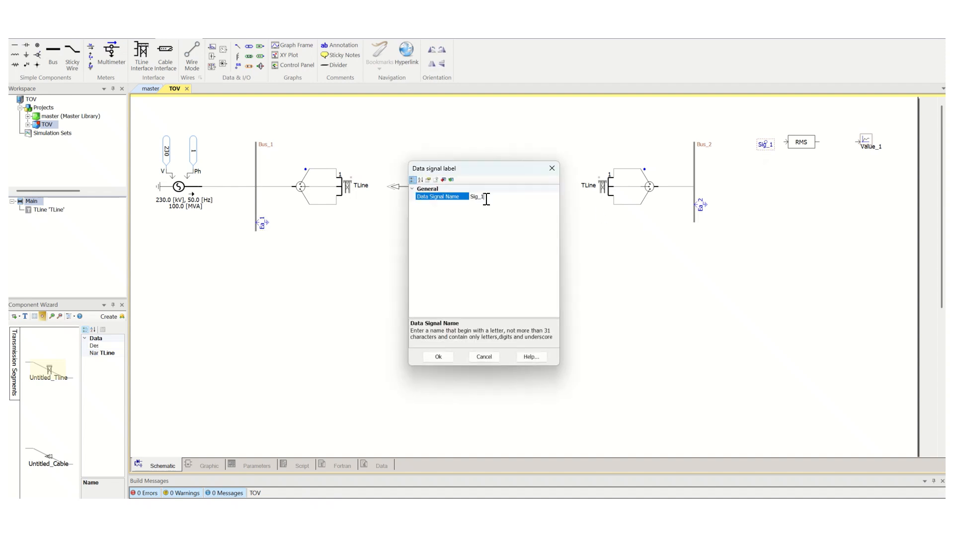
drag(478, 200, 468, 202)
key(ctrl+v)
click(438, 356)
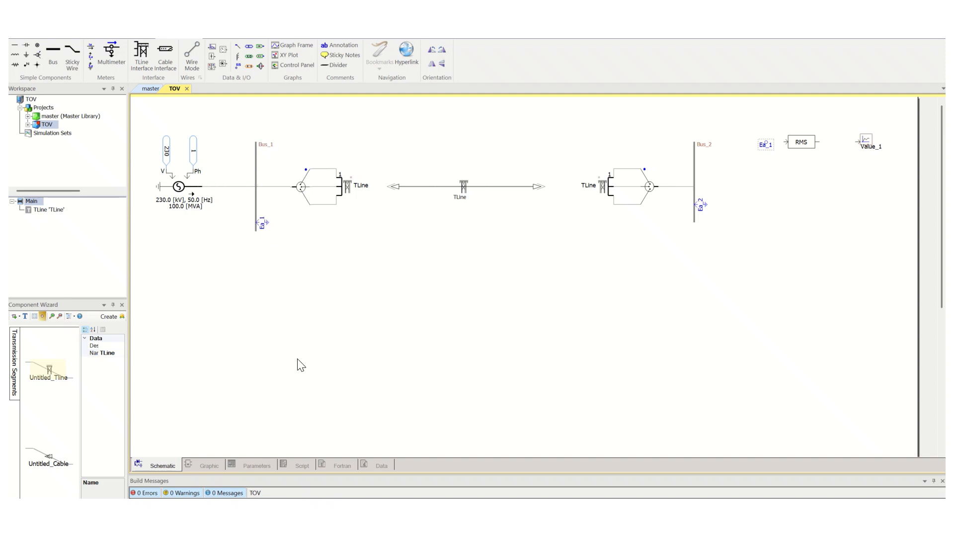
Set the output channel not to use the signal name as title and give it the title Ea_1.
double_click(867, 147)
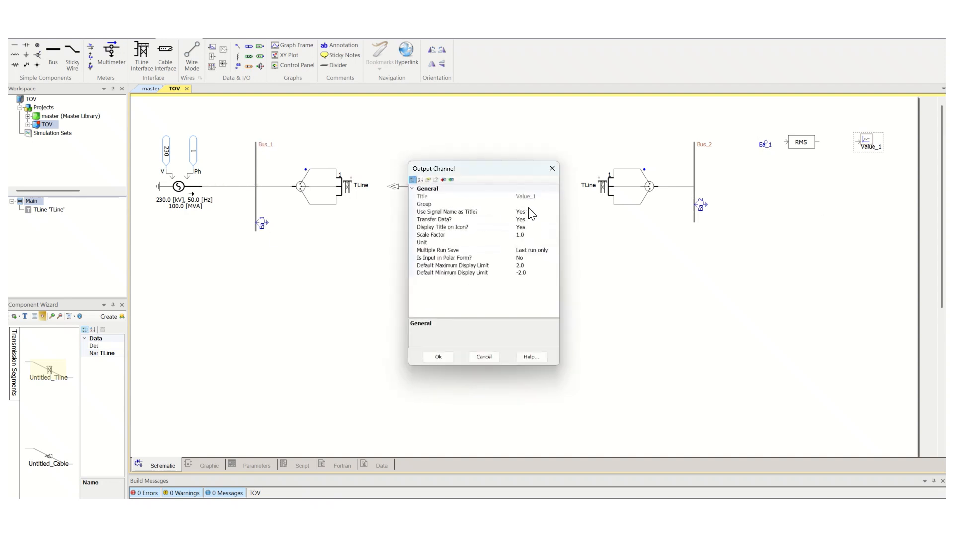
click(552, 213)
click(554, 212)
click(519, 219)
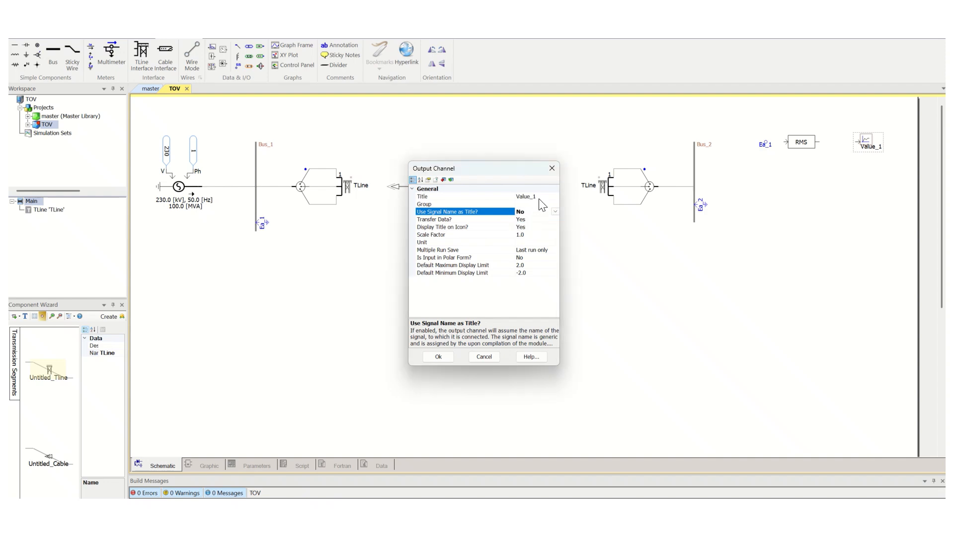
click(547, 197)
drag(546, 196, 513, 198)
text(Ea_1)
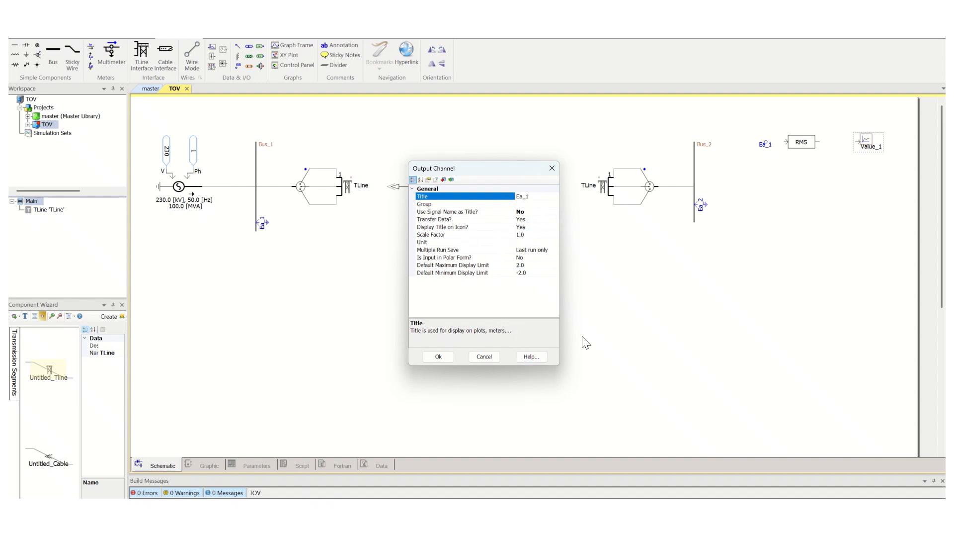
key(Return)
click(407, 137)
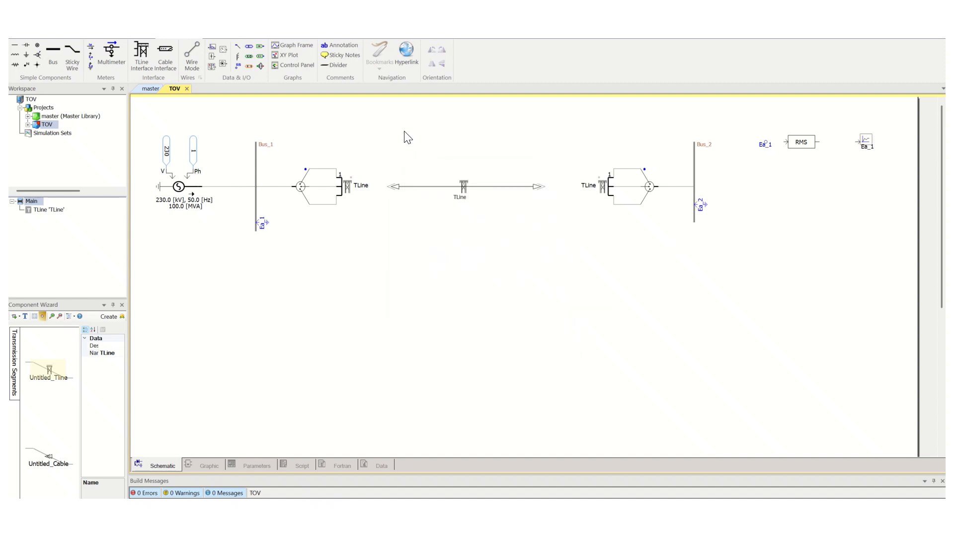
Wire the Ea_1 label through the RMS meter to the output channel.
click(765, 143)
click(783, 143)
click(819, 142)
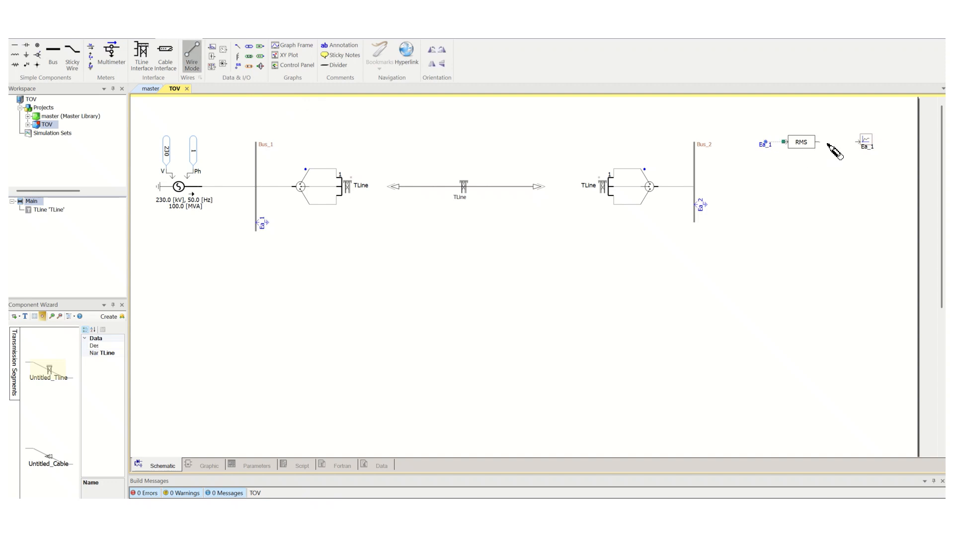
click(856, 142)
key(Escape)
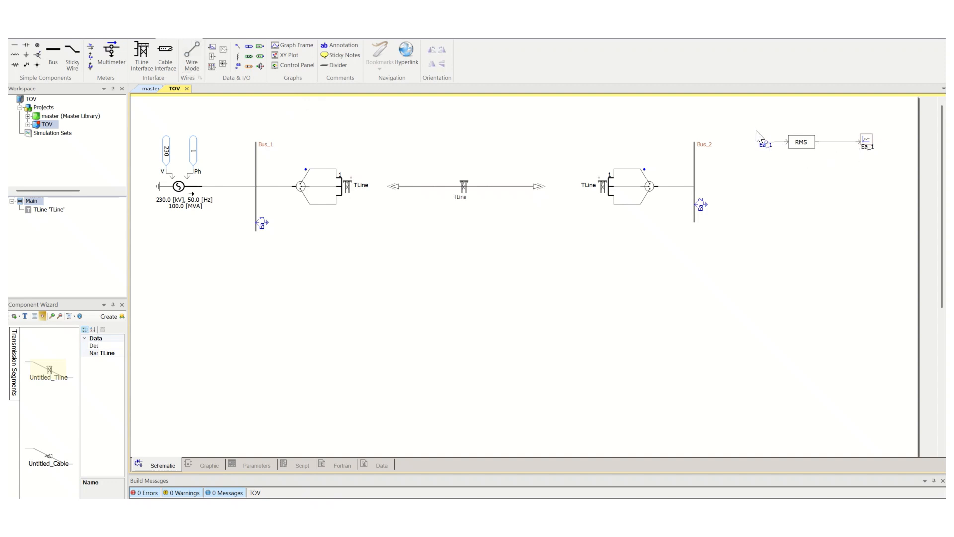
Duplicate the label, RMS meter and output channel chain and place the copy just below it.
drag(748, 121, 896, 169)
key(ctrl+d)
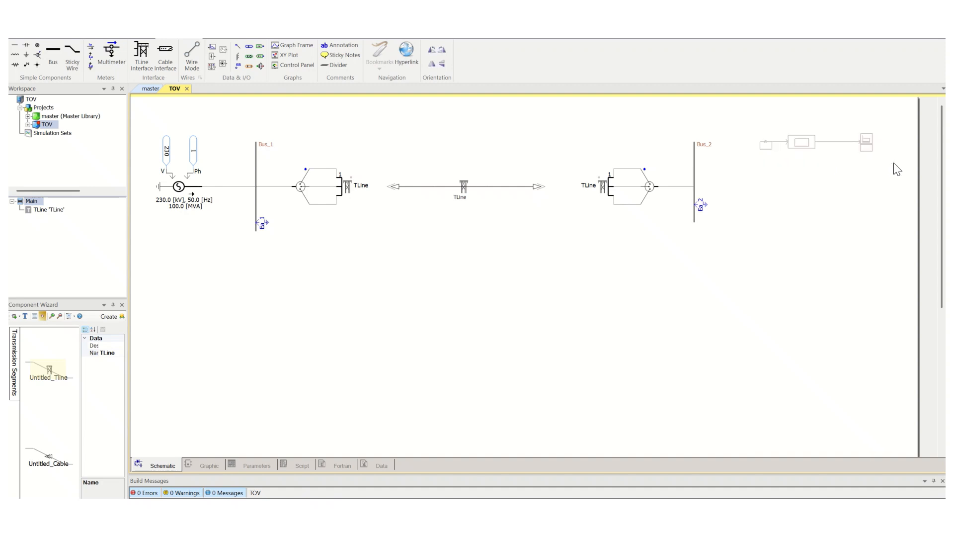
click(829, 213)
key(ctrl+v)
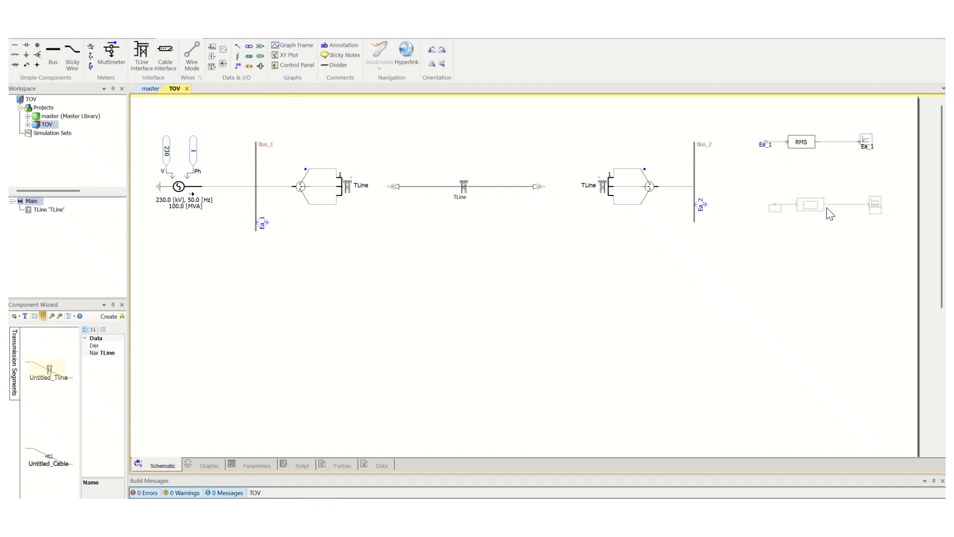
click(806, 178)
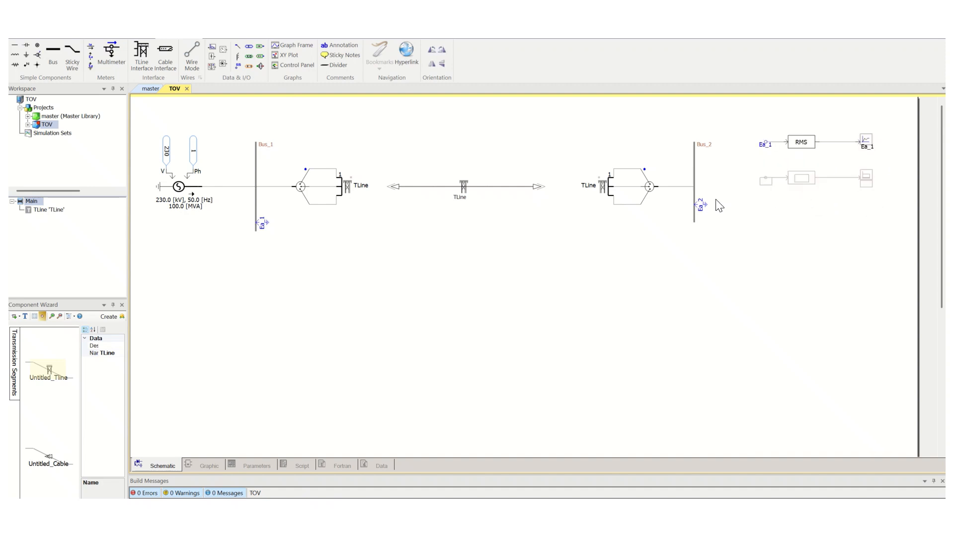
click(757, 235)
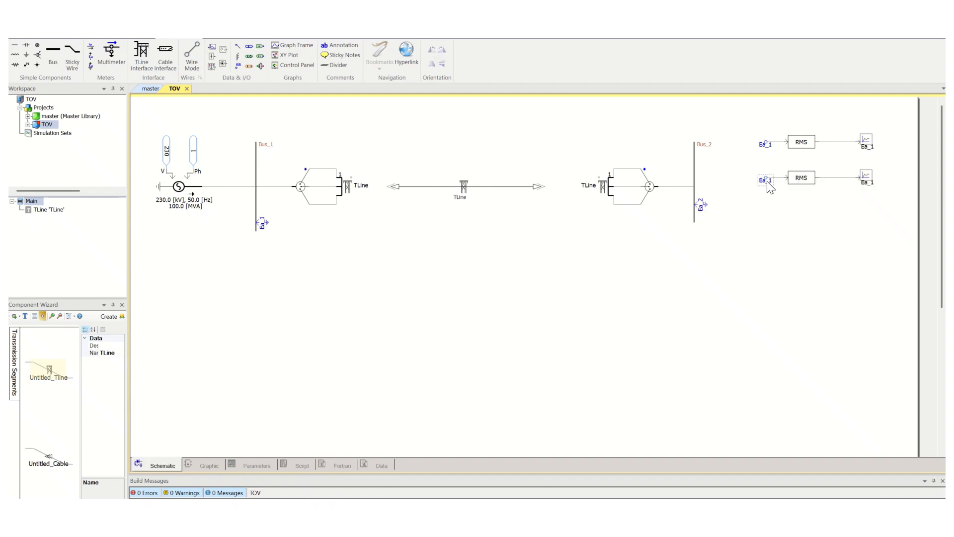
Rename the copied data signal label to Ea_2.
double_click(765, 179)
click(494, 196)
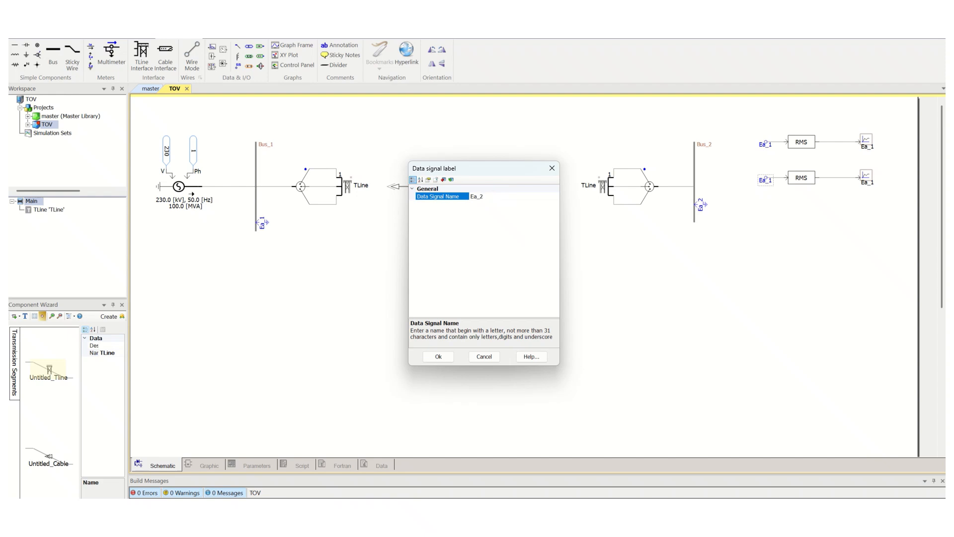
key(Return)
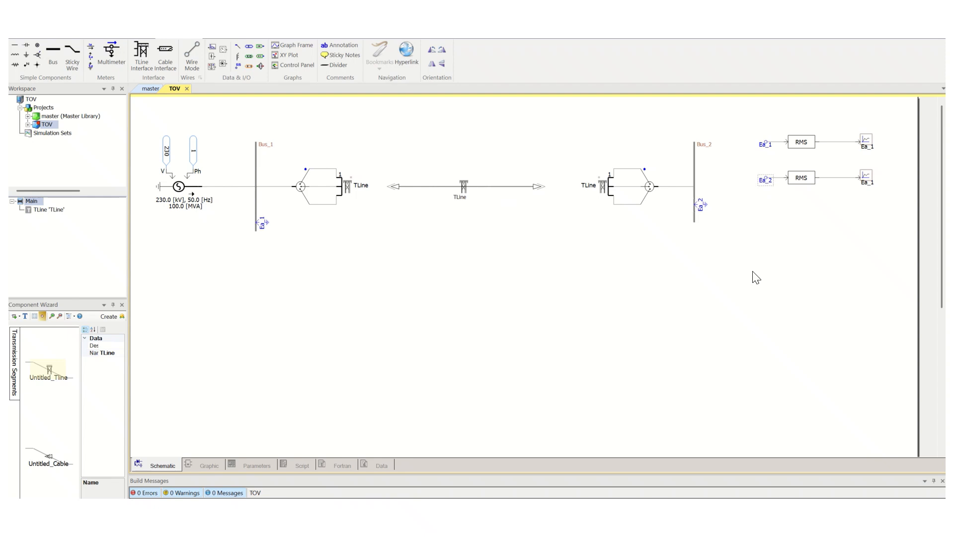
Set the copied output channel's title to Ea_2.
double_click(868, 181)
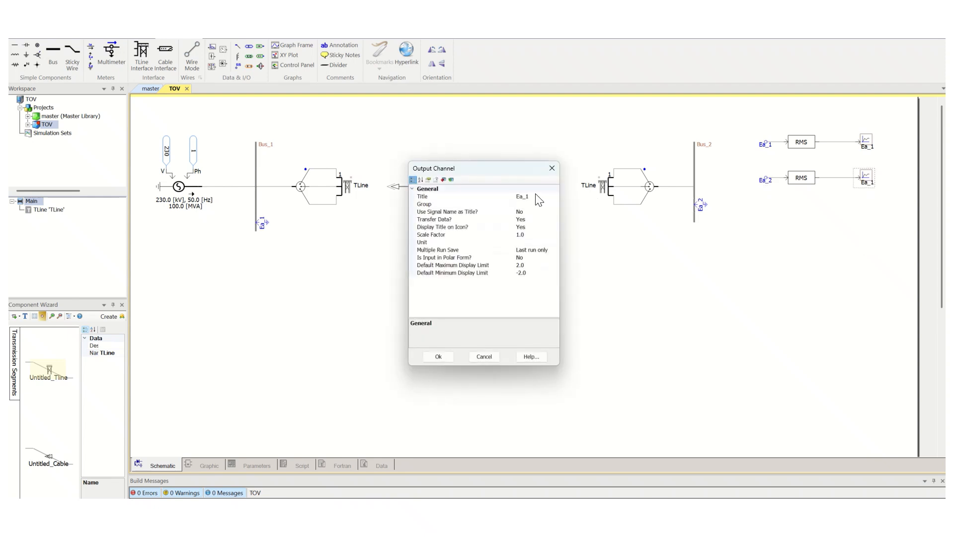
click(536, 195)
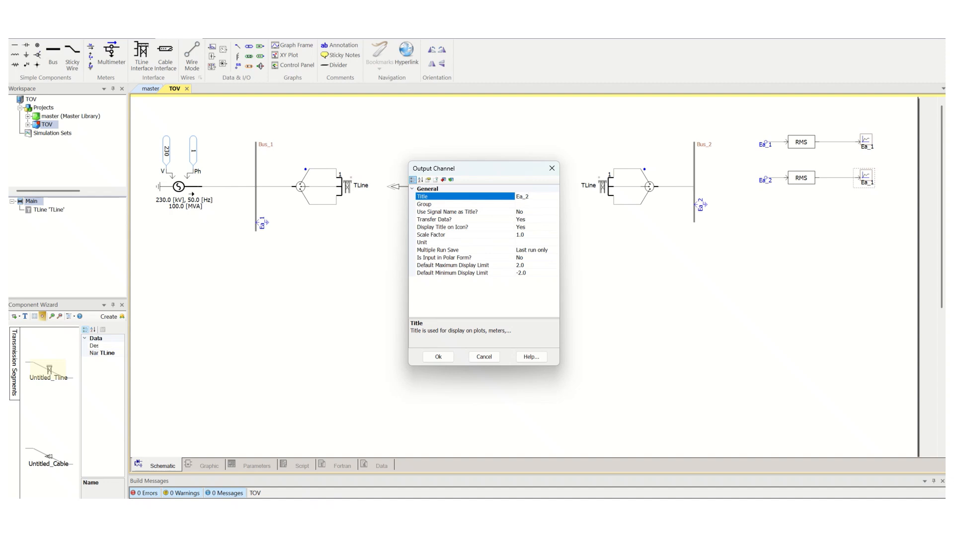
key(Return)
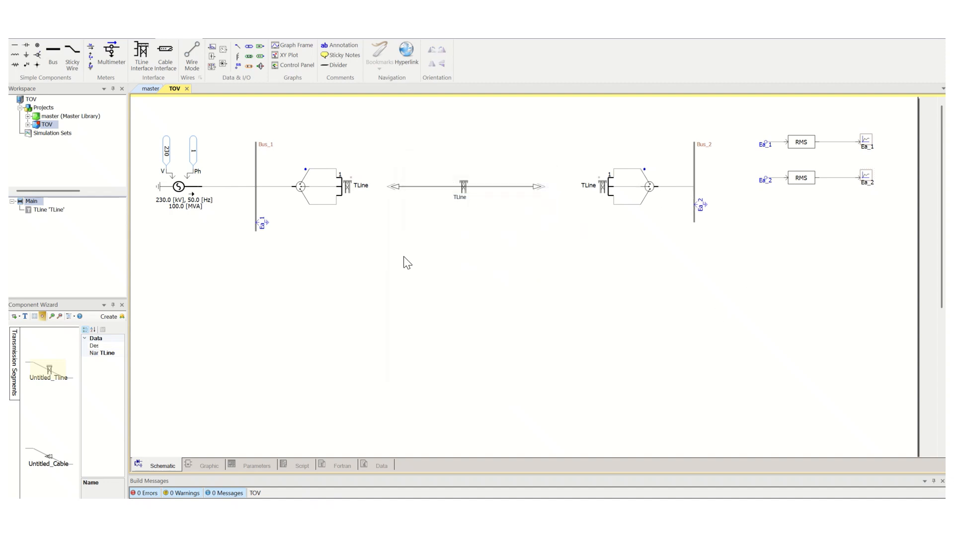
Add an overlay graph with signal for each of the Ea_1 and Ea_2 output channels.
right_click(868, 145)
mouse_move(907, 410)
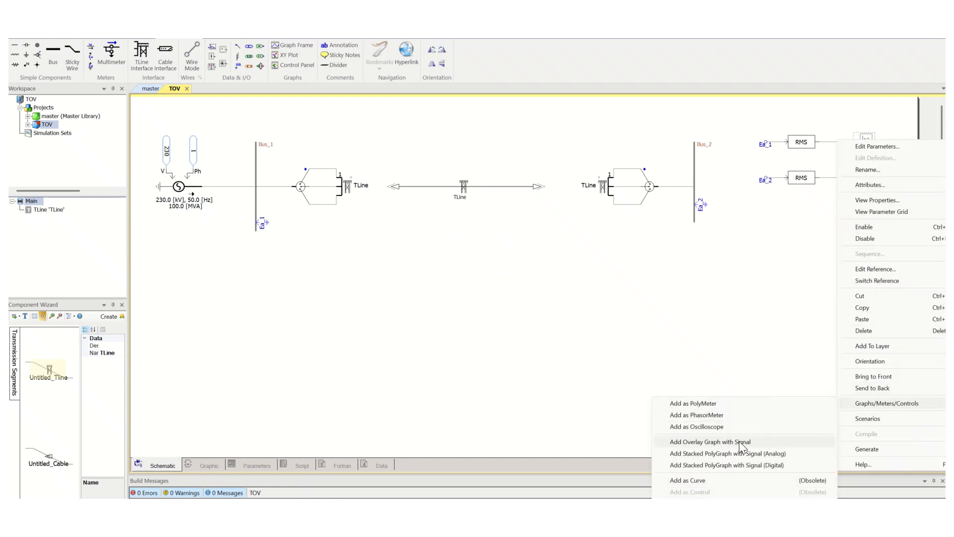
click(709, 440)
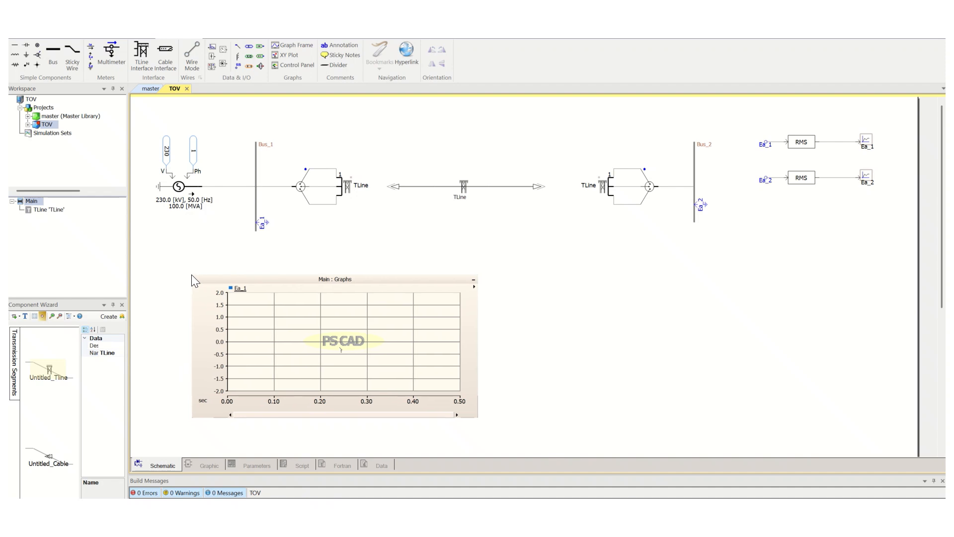
click(192, 274)
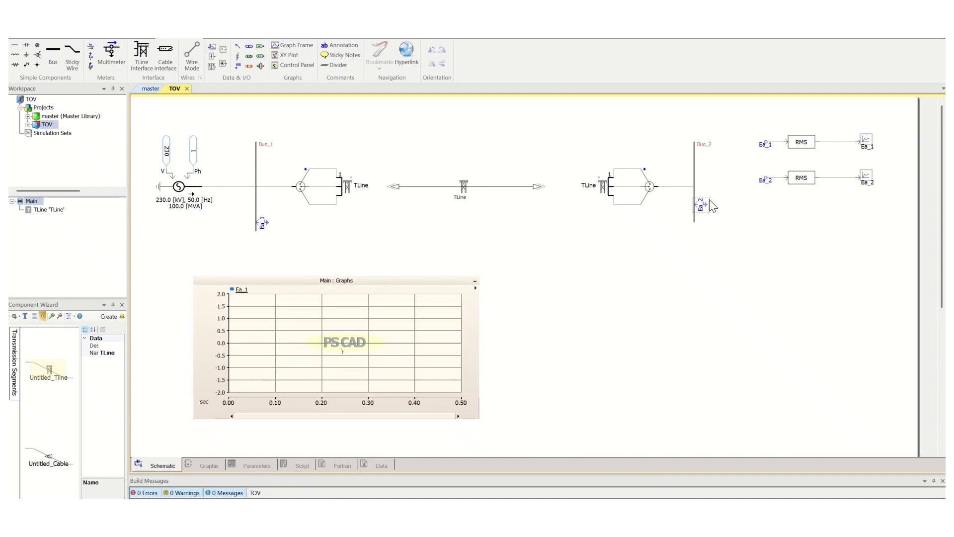
right_click(864, 176)
mouse_move(914, 441)
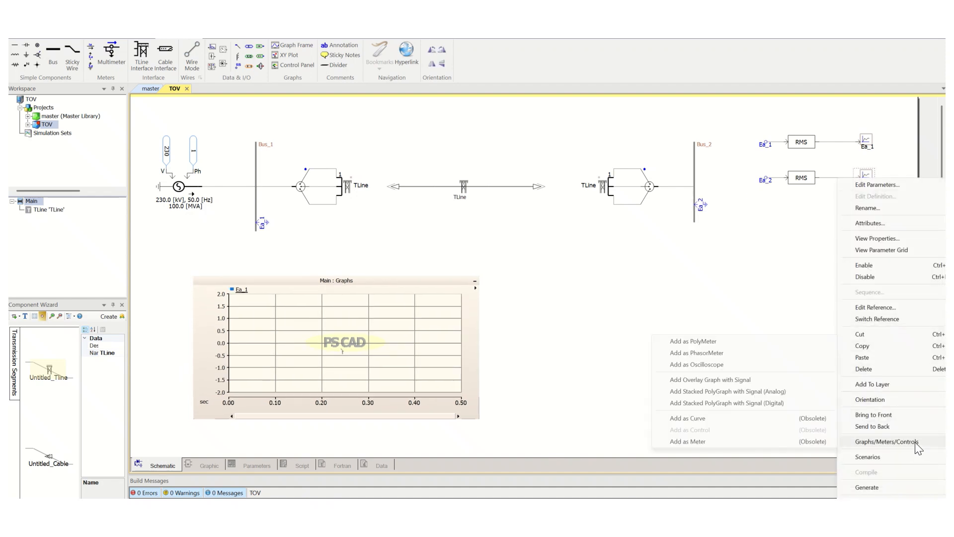
click(706, 380)
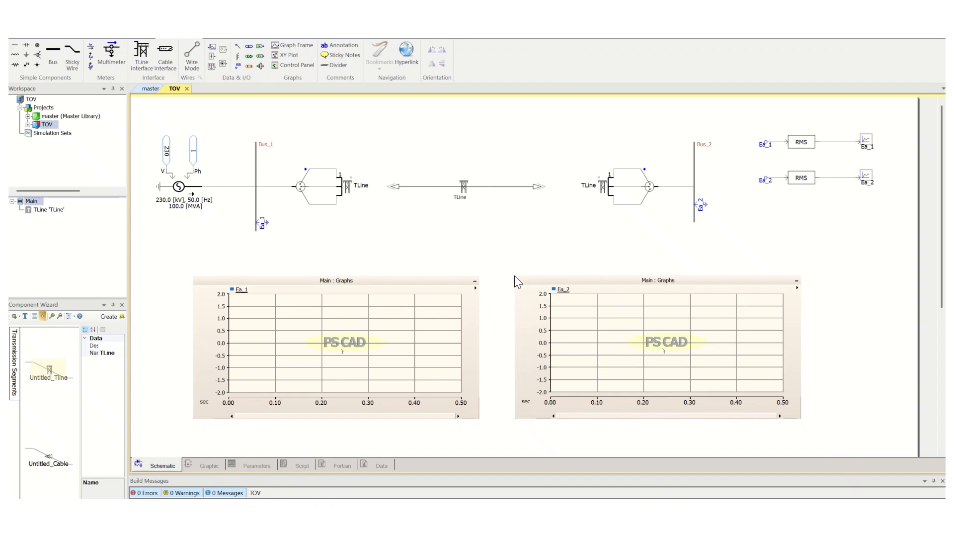
click(515, 280)
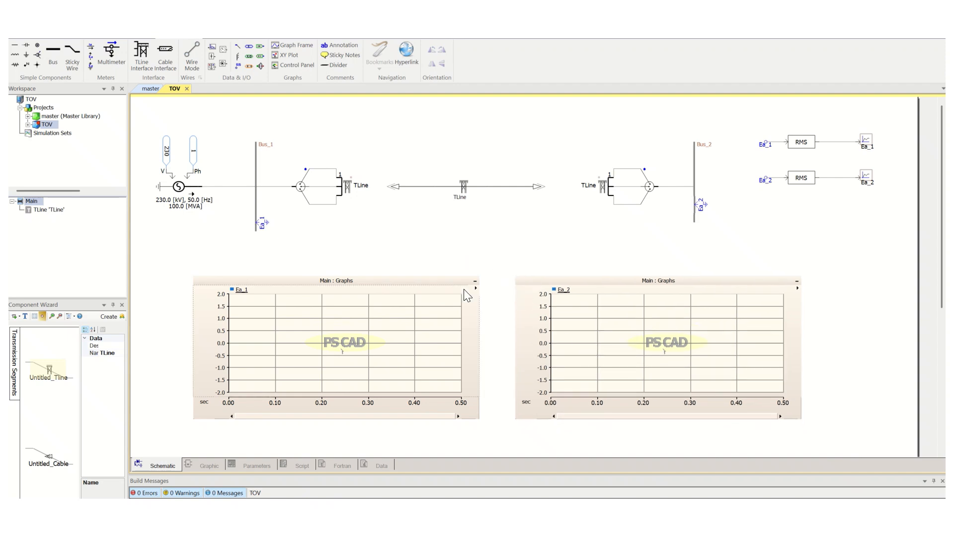
Set the unit of both the Ea_1 and Ea_2 output channels to kV.
double_click(867, 144)
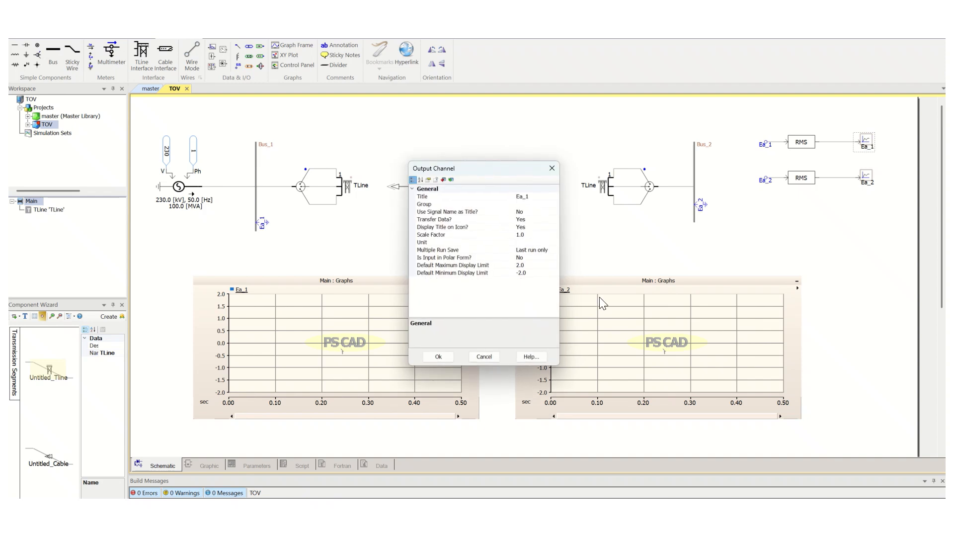
click(534, 242)
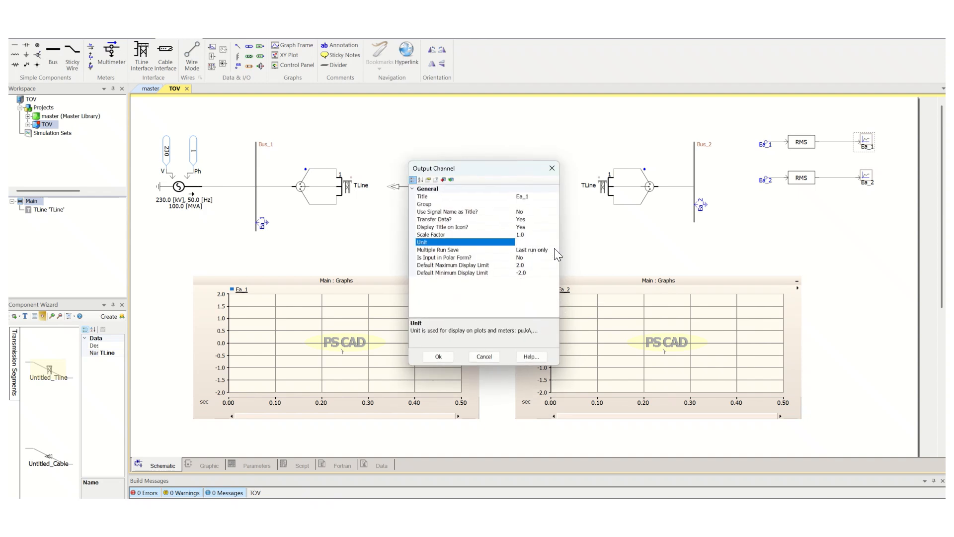
text(kV)
key(Return)
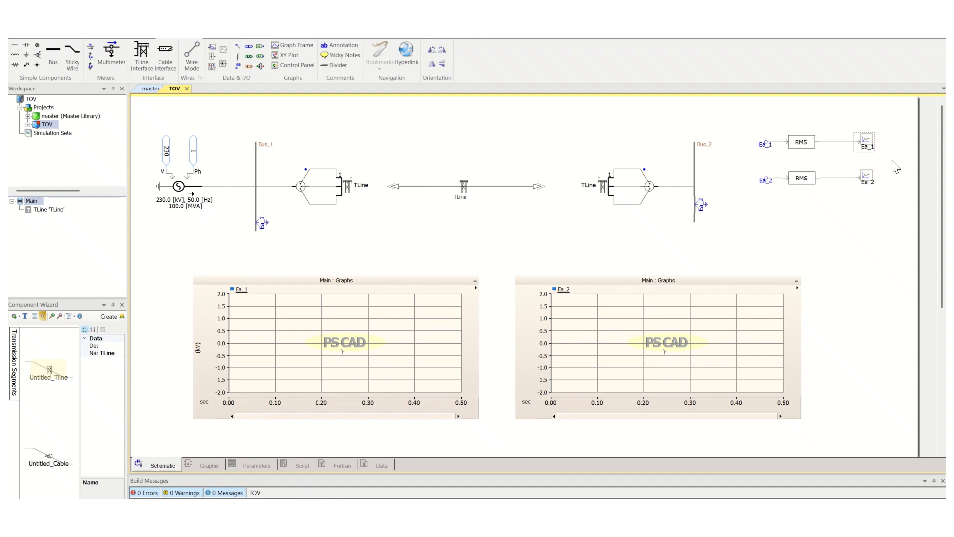
double_click(868, 179)
click(531, 242)
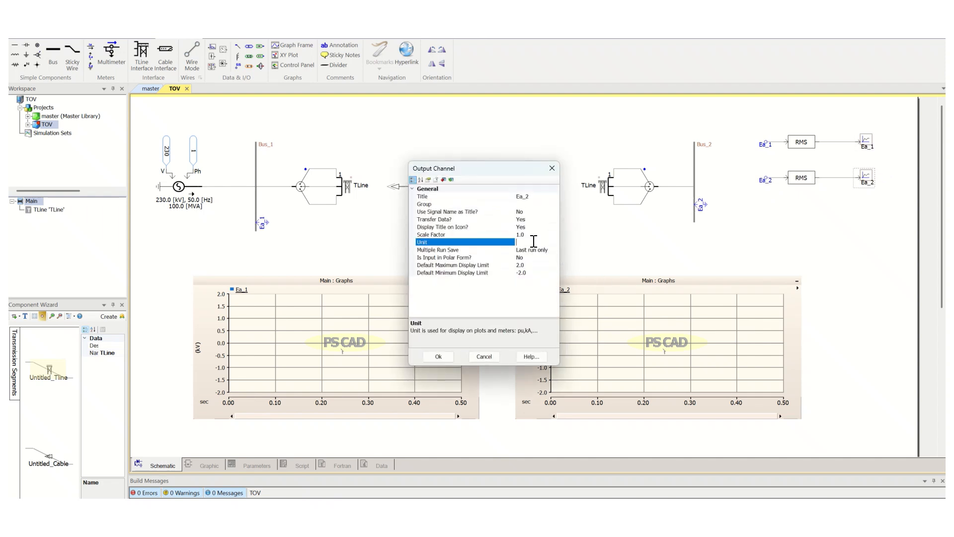
text(kV)
key(Return)
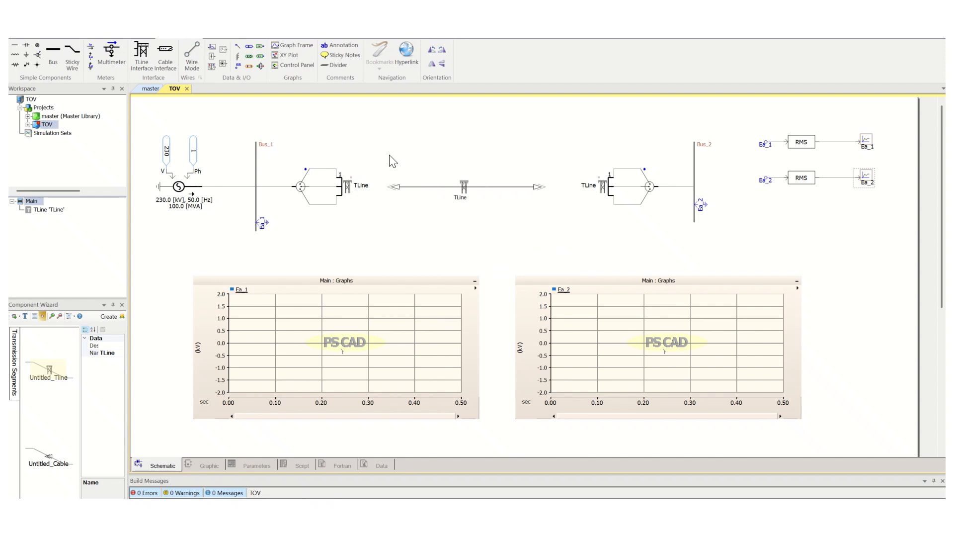
click(381, 140)
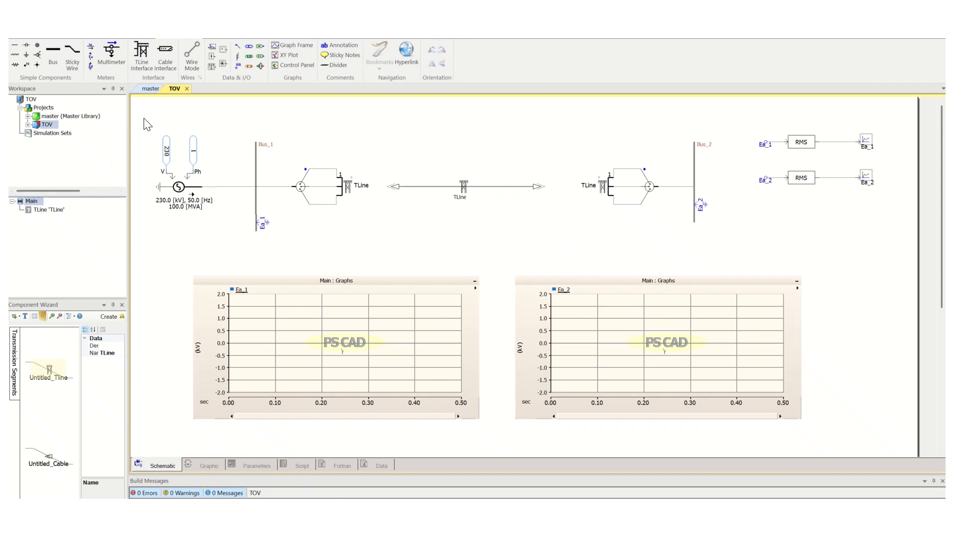
drag(144, 116, 743, 313)
drag(876, 415, 886, 443)
click(405, 243)
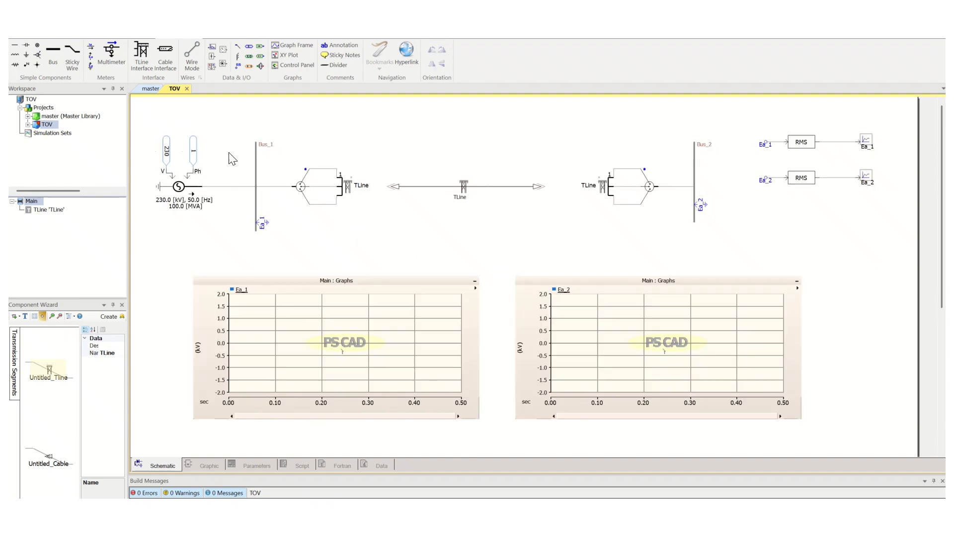
Try to run the simulation and close the build error dialog.
click(59, 38)
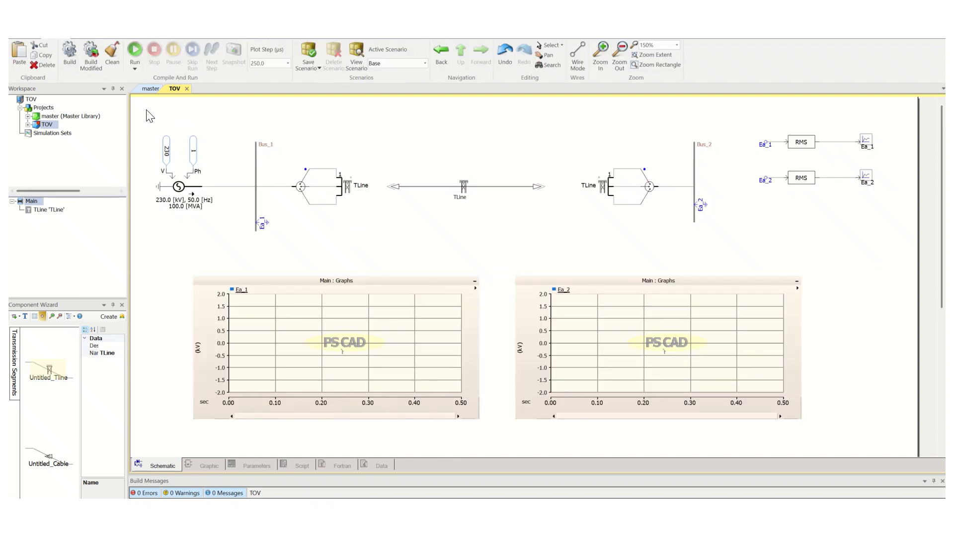
click(135, 52)
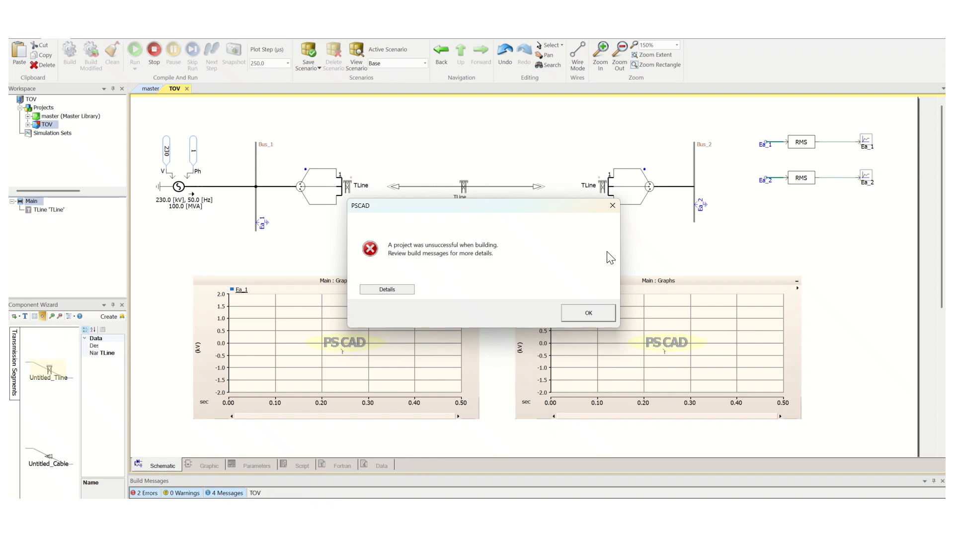
click(597, 309)
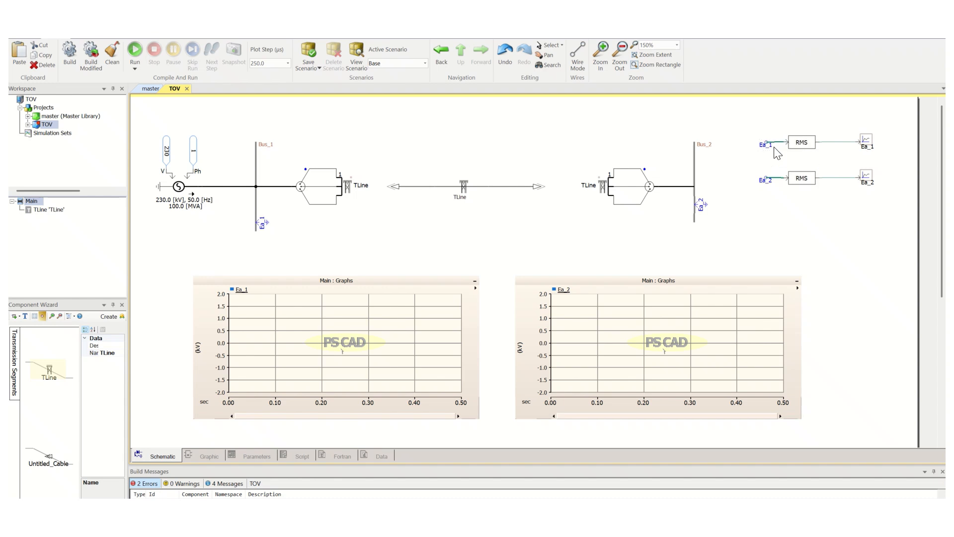
Move the Ea_1 label above its chain and draw a vertical wire down from it in wire mode.
drag(769, 147, 764, 119)
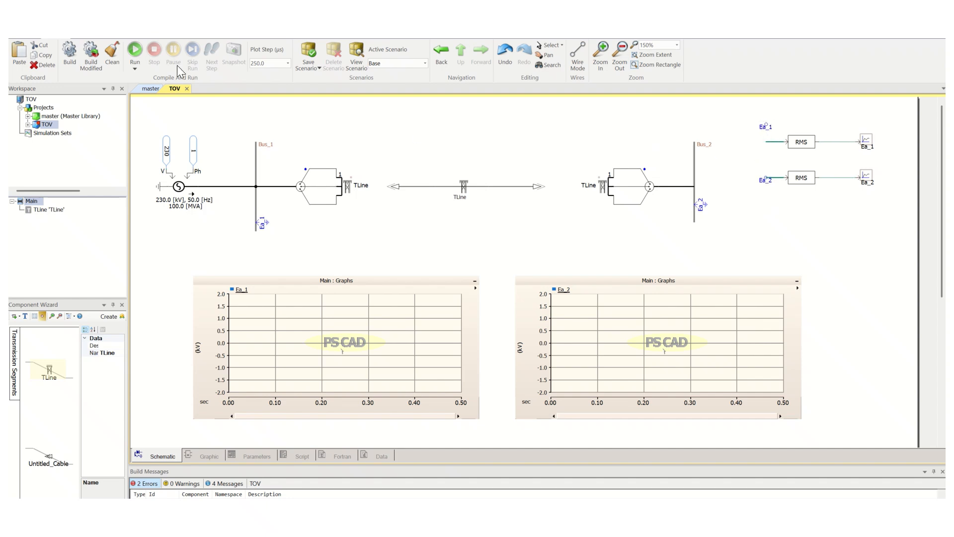
click(179, 30)
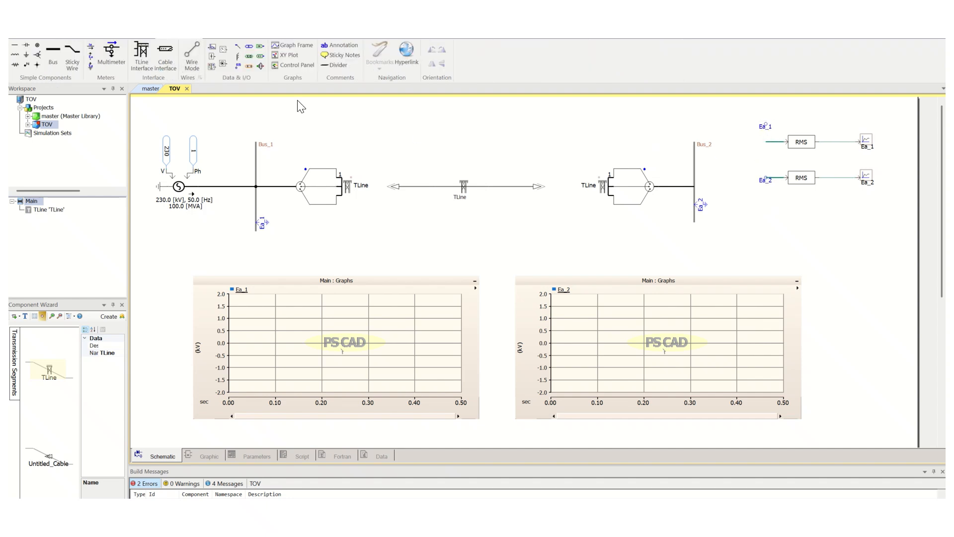
click(194, 59)
click(765, 129)
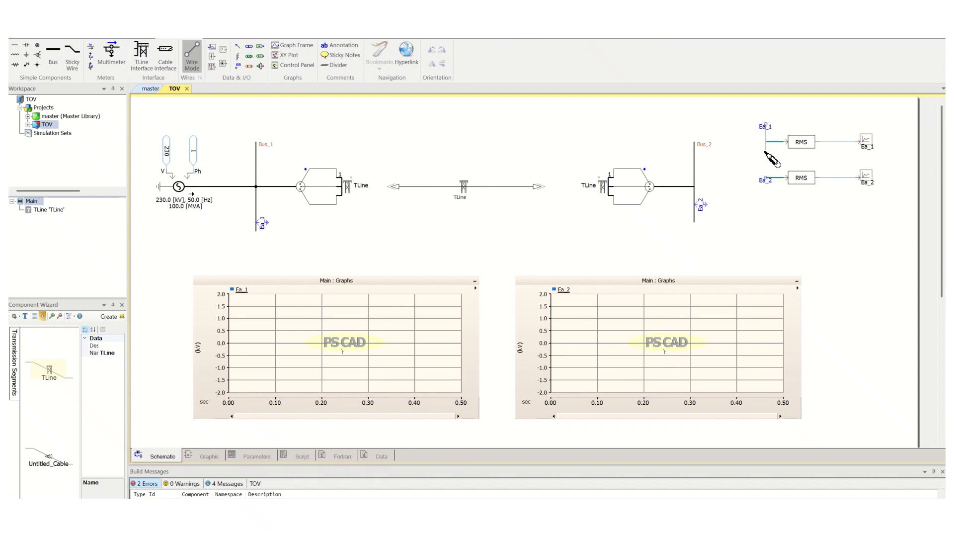
click(766, 159)
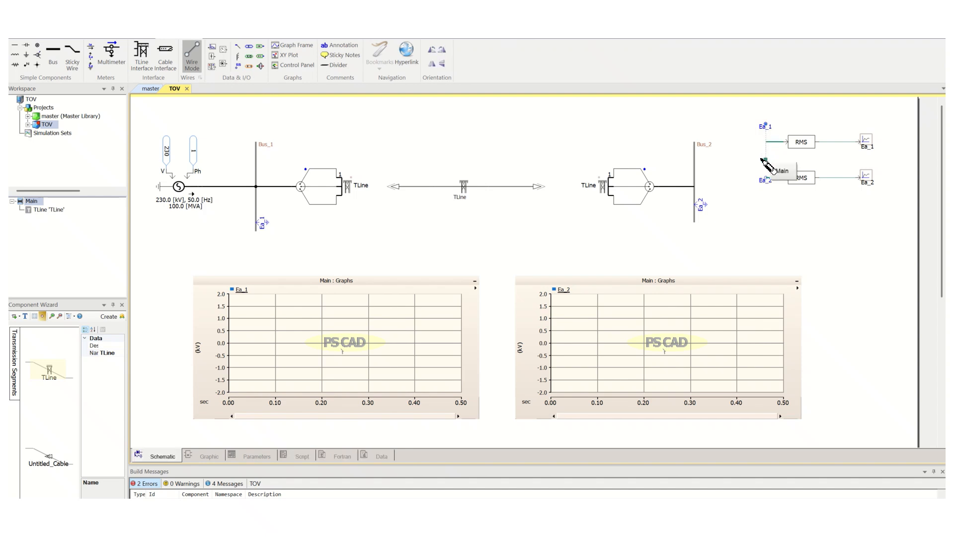
key(Escape)
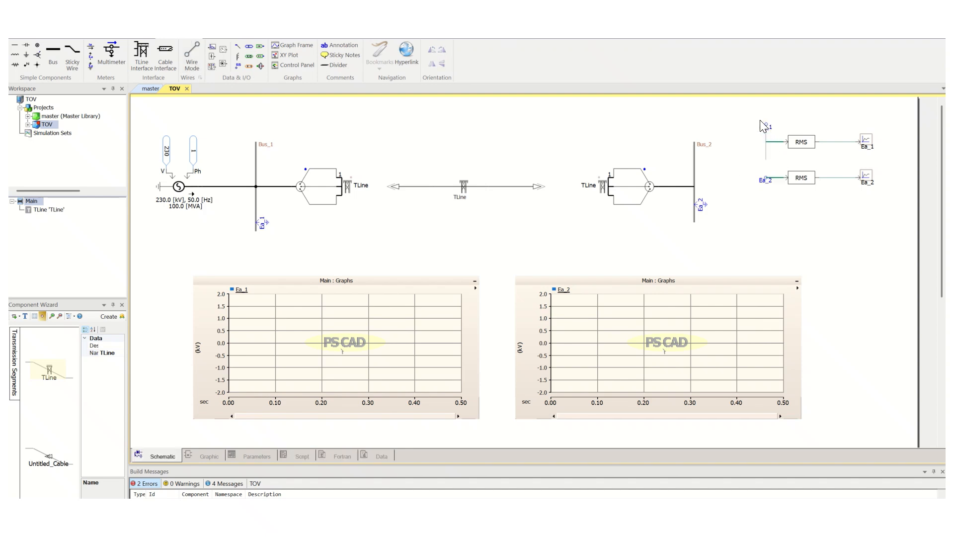
Shift the Ea_1 label and RMS meter left so the wire feeds the RMS meter input.
click(766, 131)
click(789, 124)
drag(767, 126, 740, 142)
drag(805, 148, 786, 142)
click(822, 142)
click(840, 233)
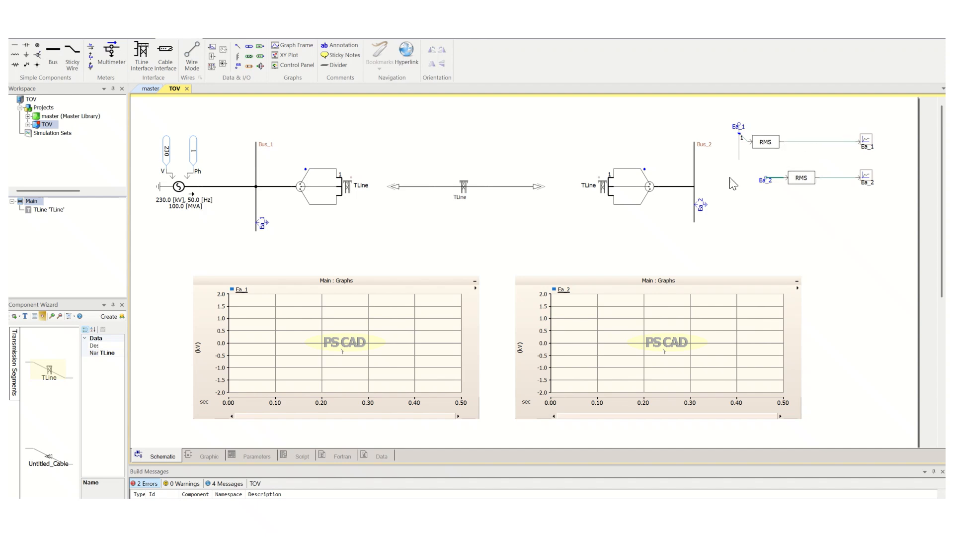
Move the Ea_2 label left and draw a vertical wire down from it.
drag(765, 179, 738, 180)
click(192, 55)
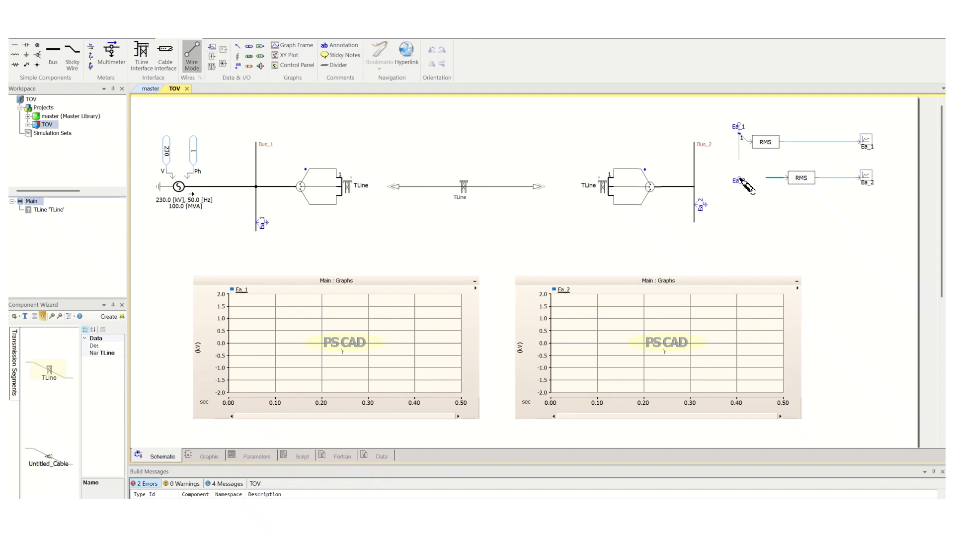
right_click(740, 208)
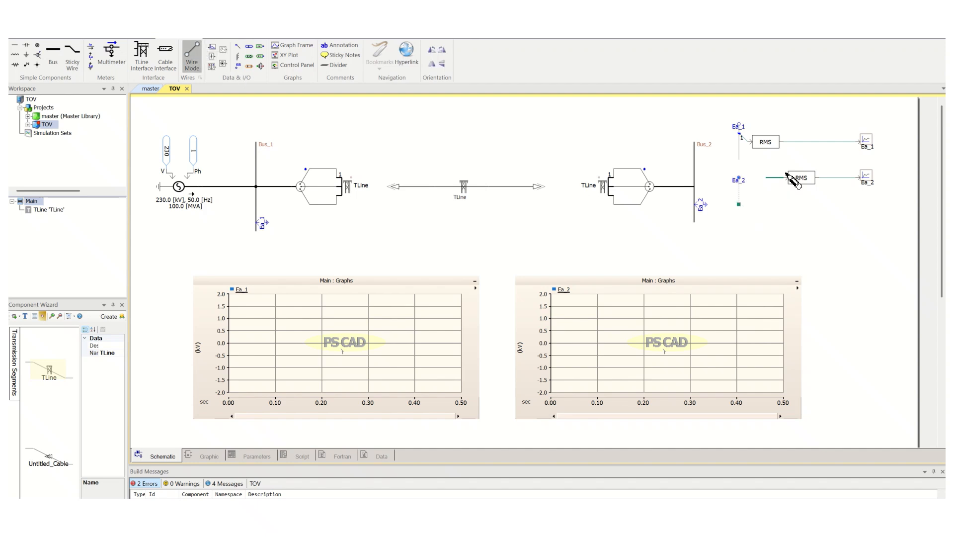
key(Escape)
Delete the old Ea_2 input wire and move the second RMS meter down to connect with the new wire.
click(774, 177)
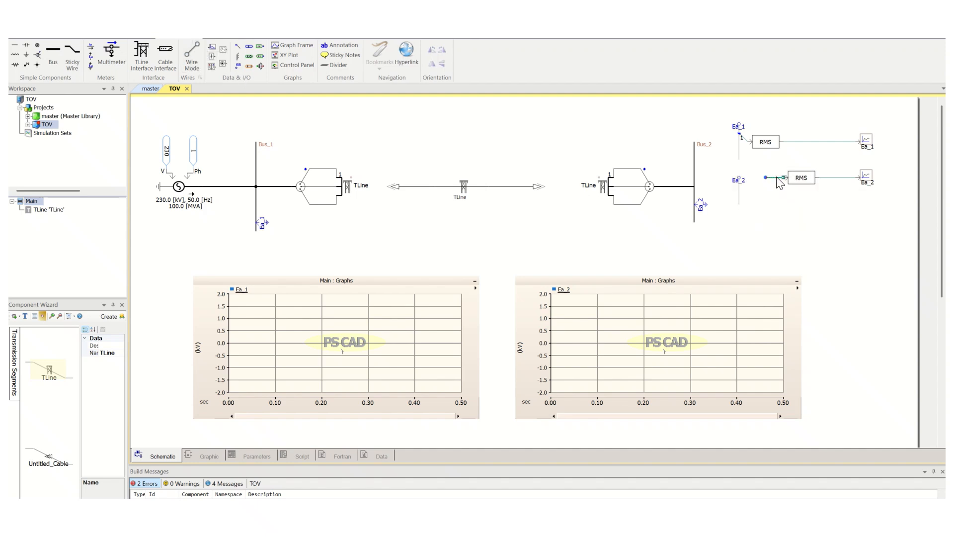
key(Delete)
click(806, 181)
drag(805, 182, 797, 191)
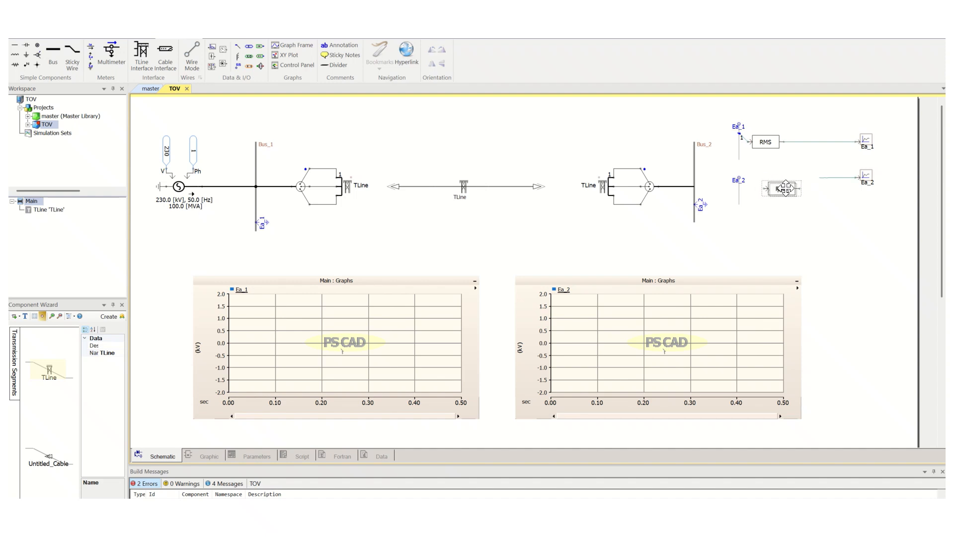
click(238, 46)
click(741, 188)
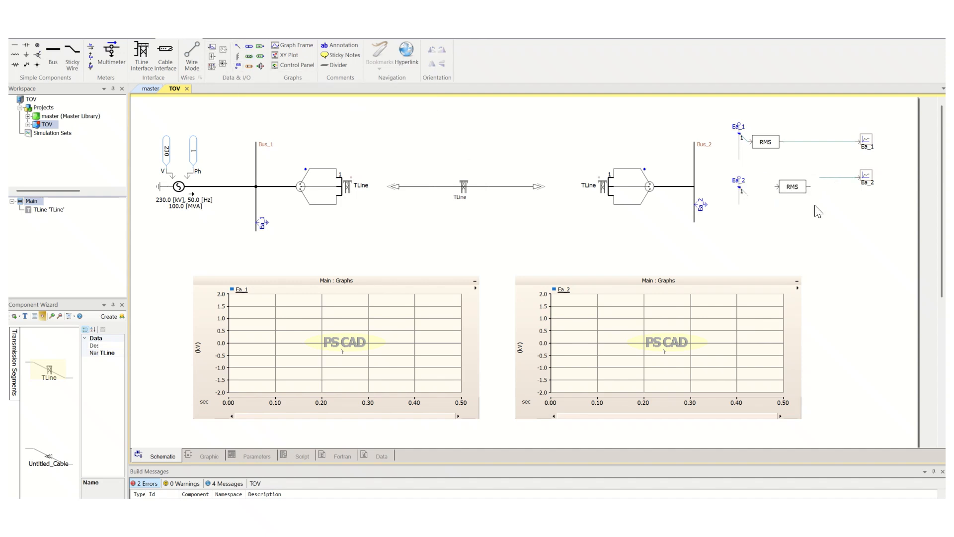
drag(798, 191, 770, 200)
Move the Ea_2 output channel down and wire the second RMS meter's output to it.
drag(867, 177, 869, 195)
click(192, 53)
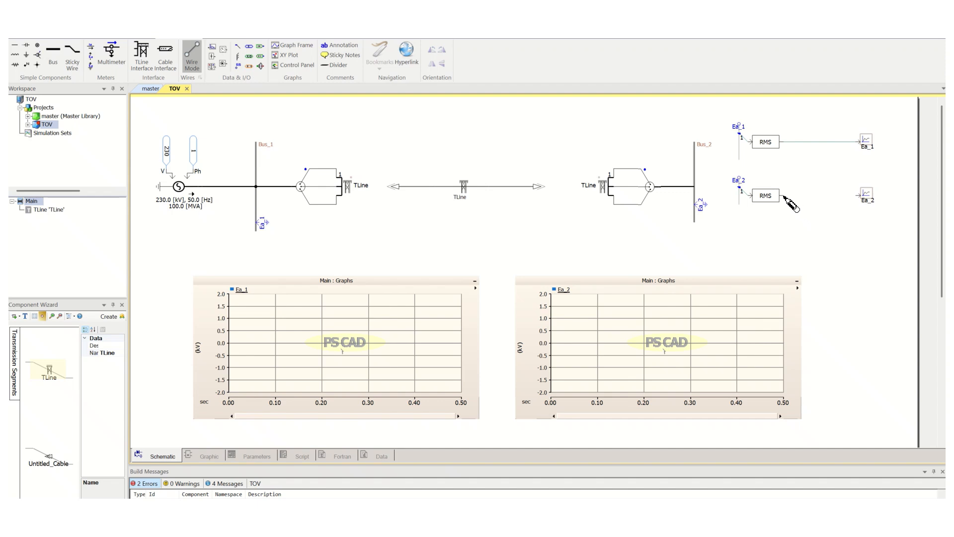
drag(783, 195, 864, 197)
click(858, 196)
key(Escape)
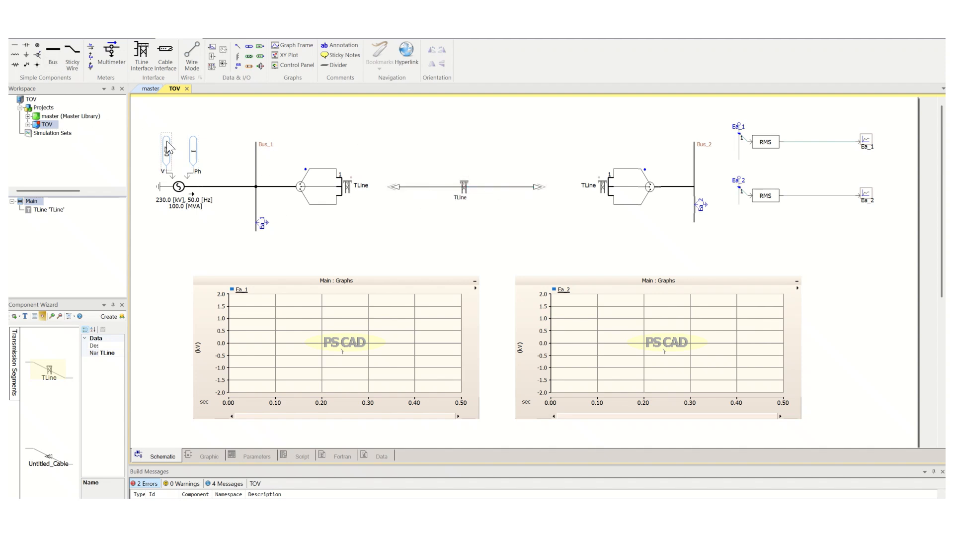
Run the simulation again.
click(56, 33)
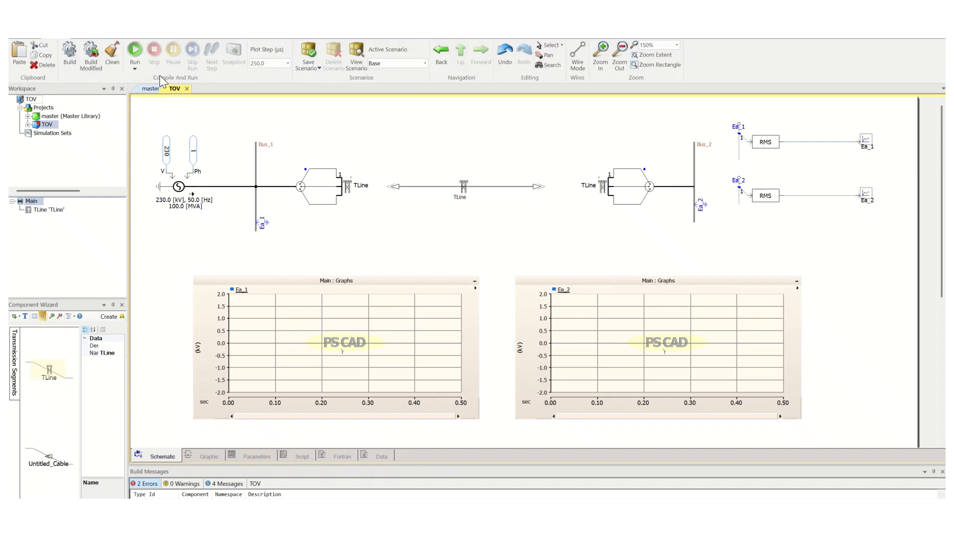
click(134, 51)
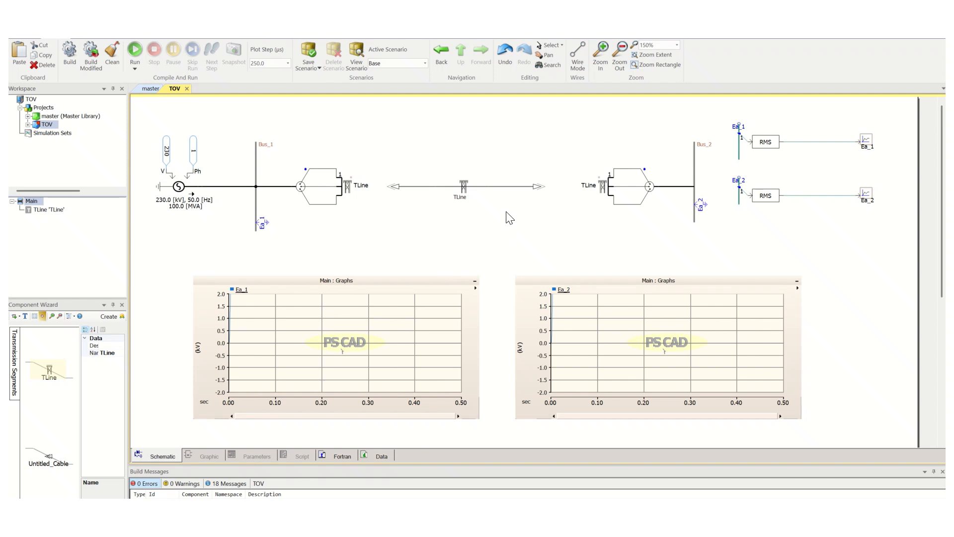
Rescale both the Ea_1 and Ea_2 graphs to fit their plotted curves.
click(346, 323)
key(r)
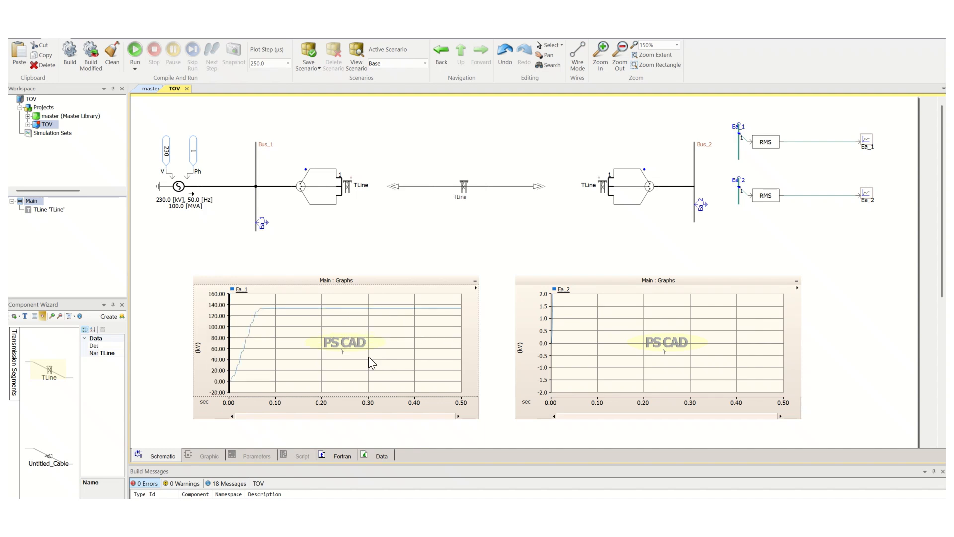
click(588, 325)
key(r)
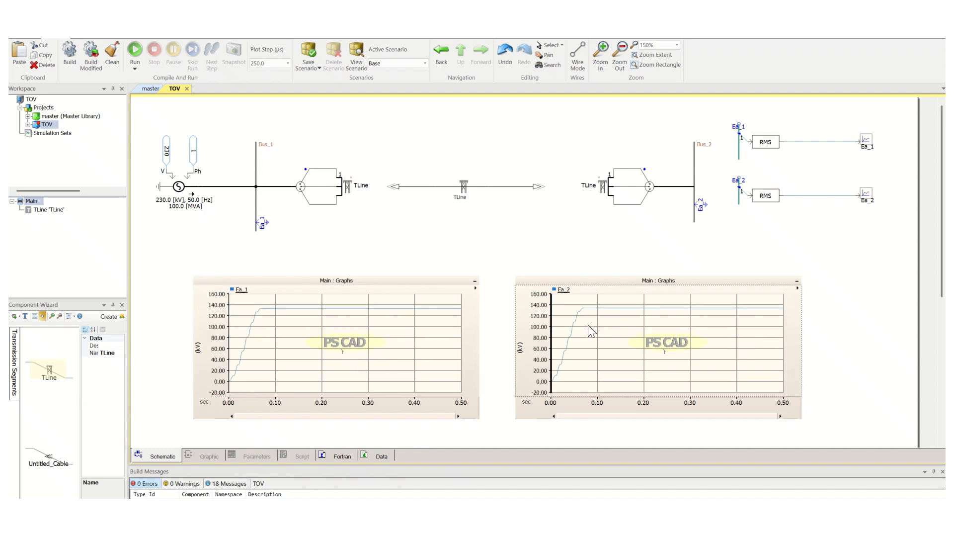
Select the Ea_1 and Ea_2 traces and turn on measurement markers in both graphs.
click(242, 293)
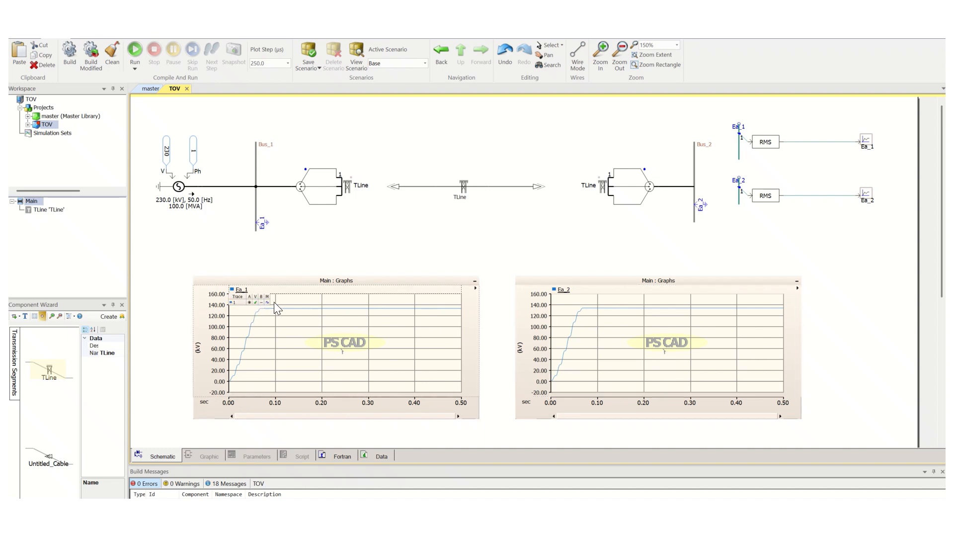
click(567, 291)
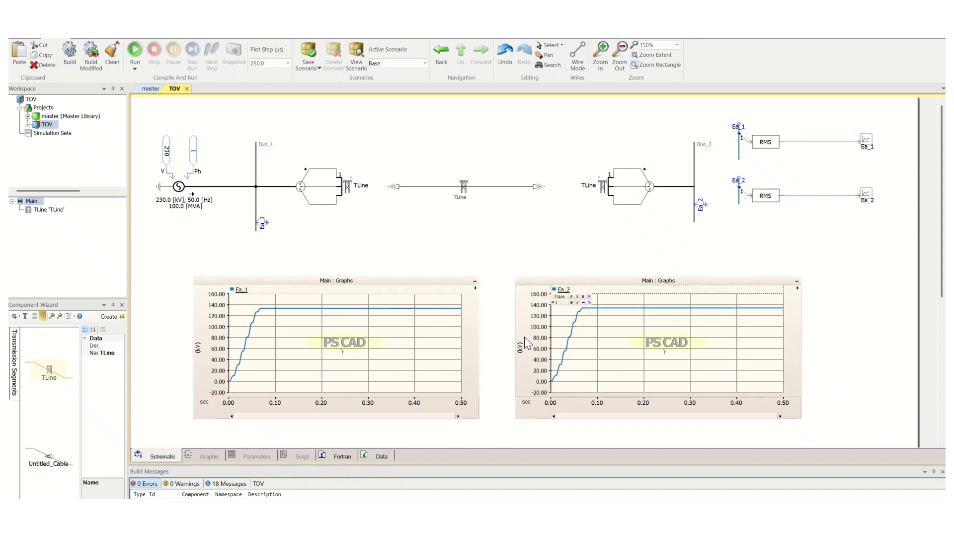
click(249, 392)
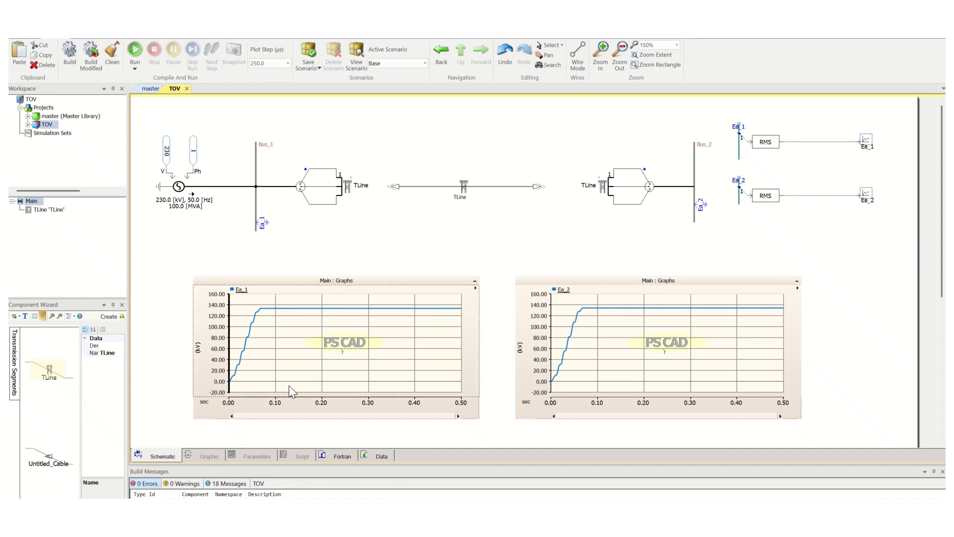
key(m)
click(623, 355)
key(m)
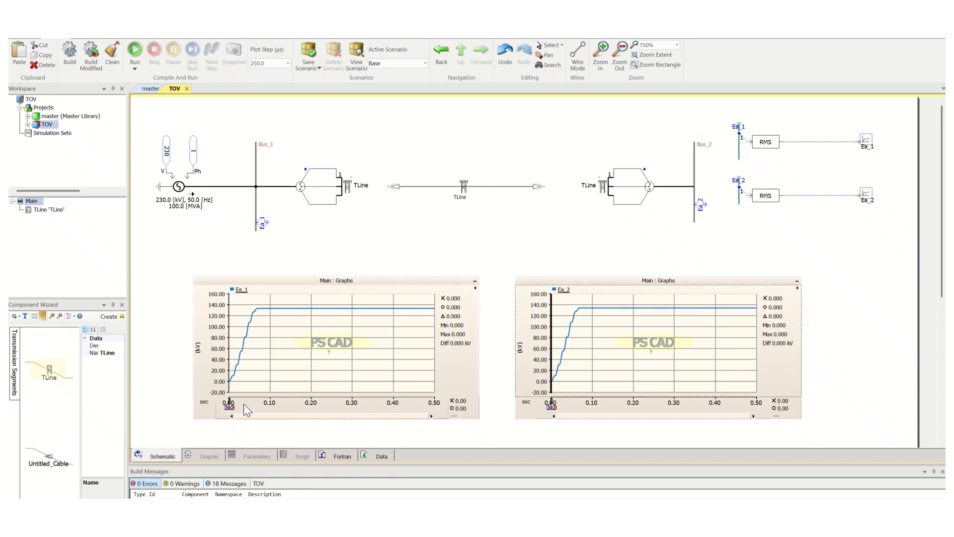
Drag the markers in both graphs to read the steady-state RMS voltages around 0.25–0.28 s.
drag(229, 406, 343, 405)
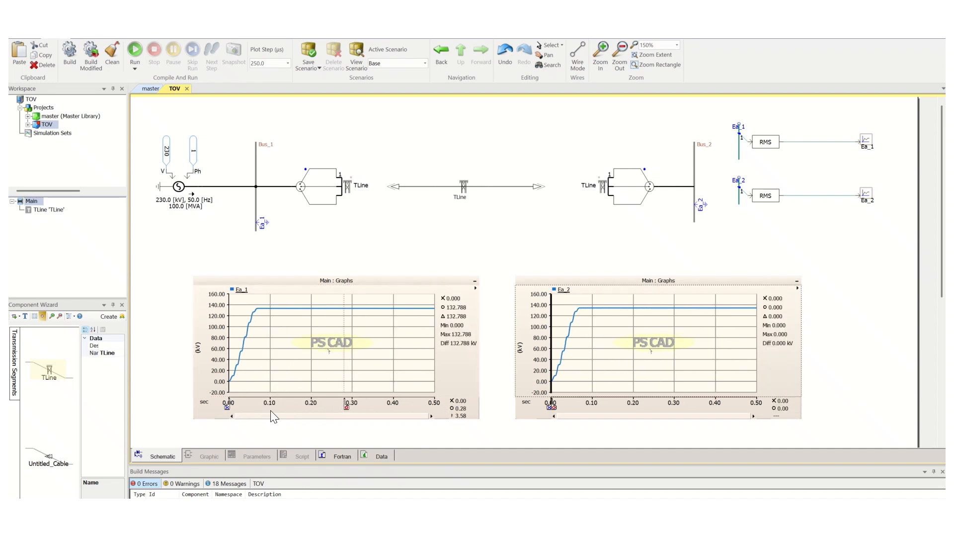
drag(227, 406, 334, 403)
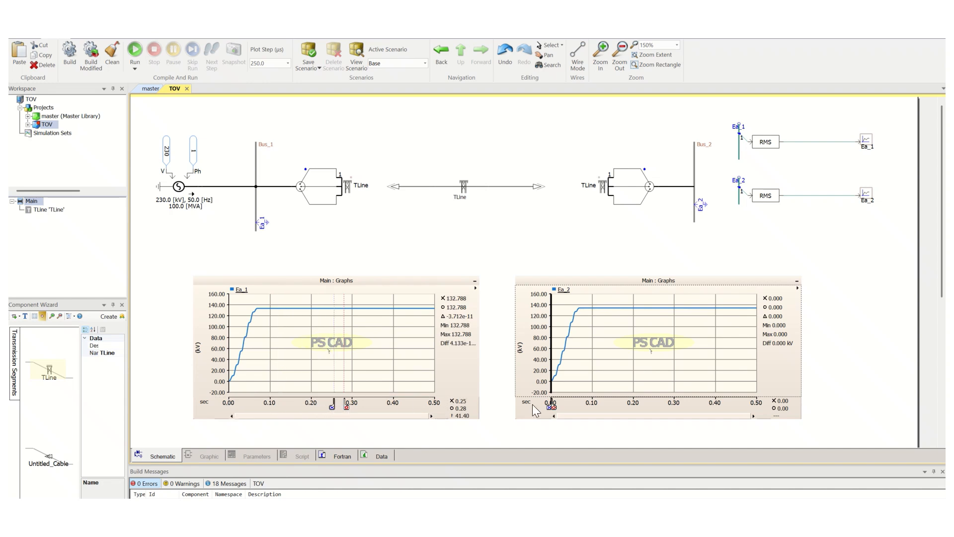
mouse_move(553, 406)
mouse_down()
mouse_move(676, 407)
mouse_move(664, 407)
mouse_up()
drag(549, 407, 657, 410)
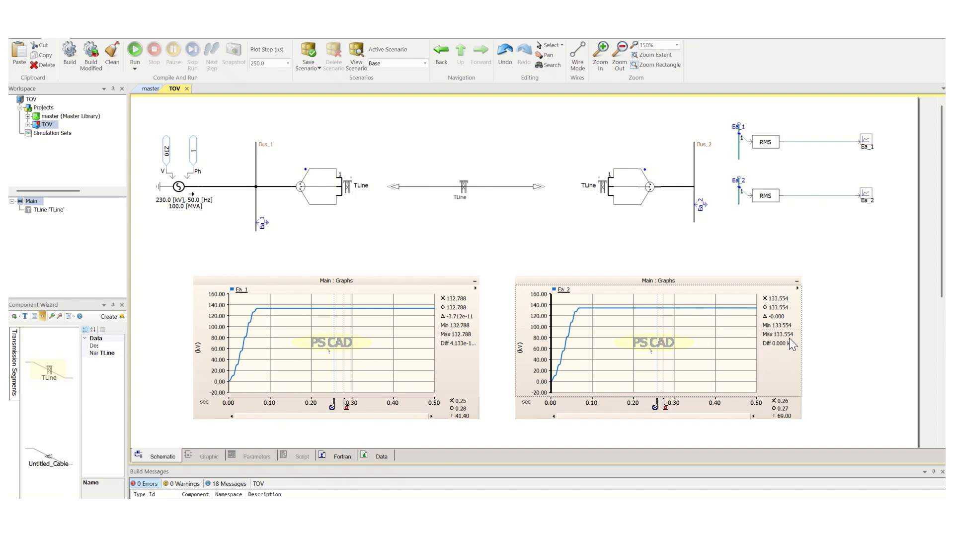
mouse_move(789, 338)
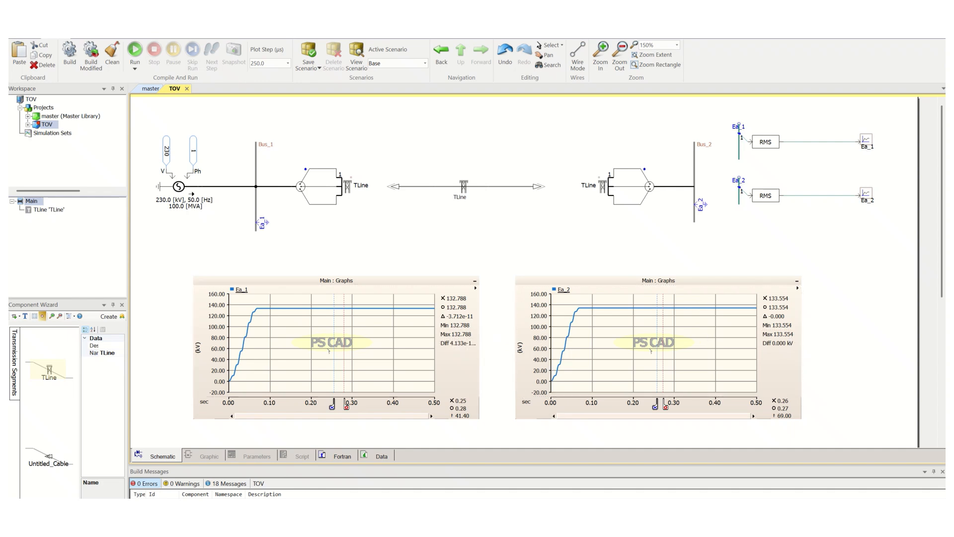
Switch to the spreadsheet and set the line-to-line voltage VLL to 230 kV.
key(alt+Tab)
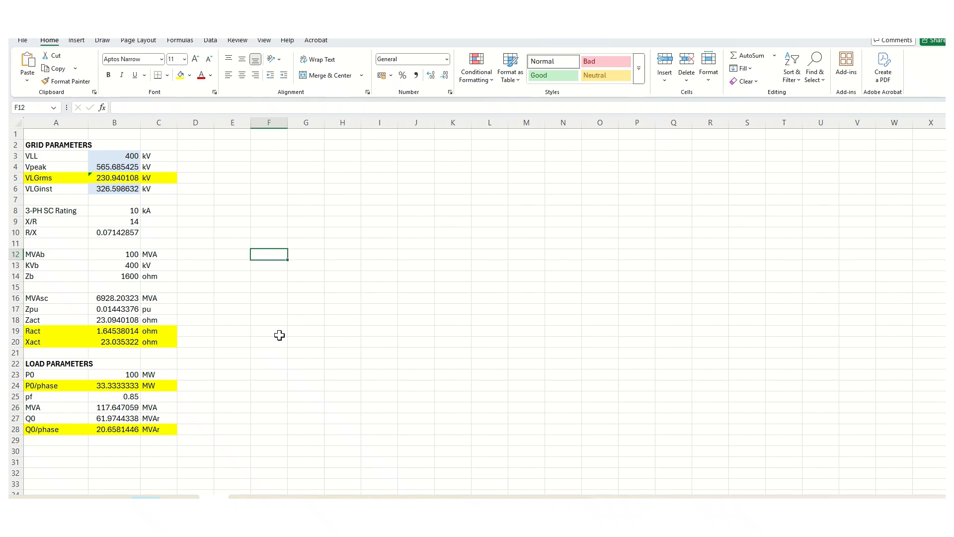
click(222, 188)
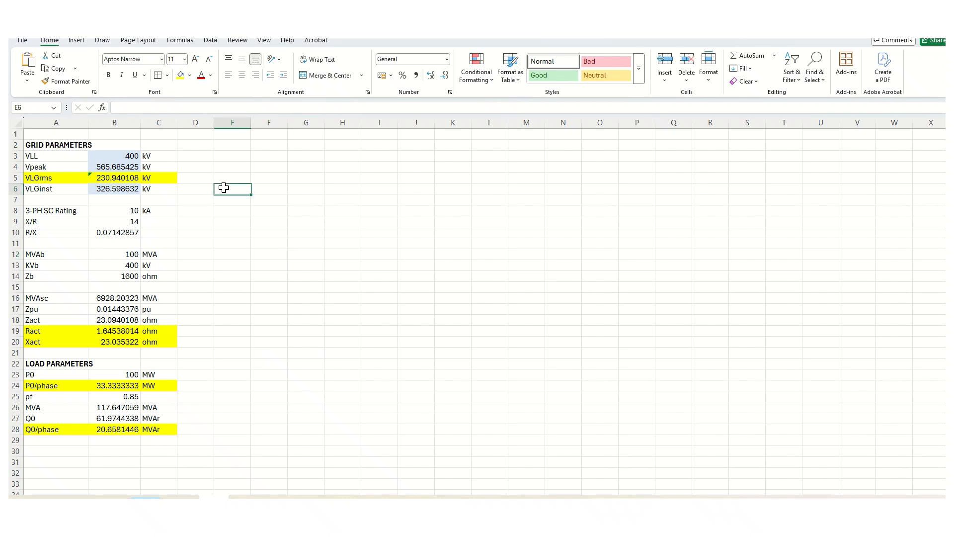
click(125, 156)
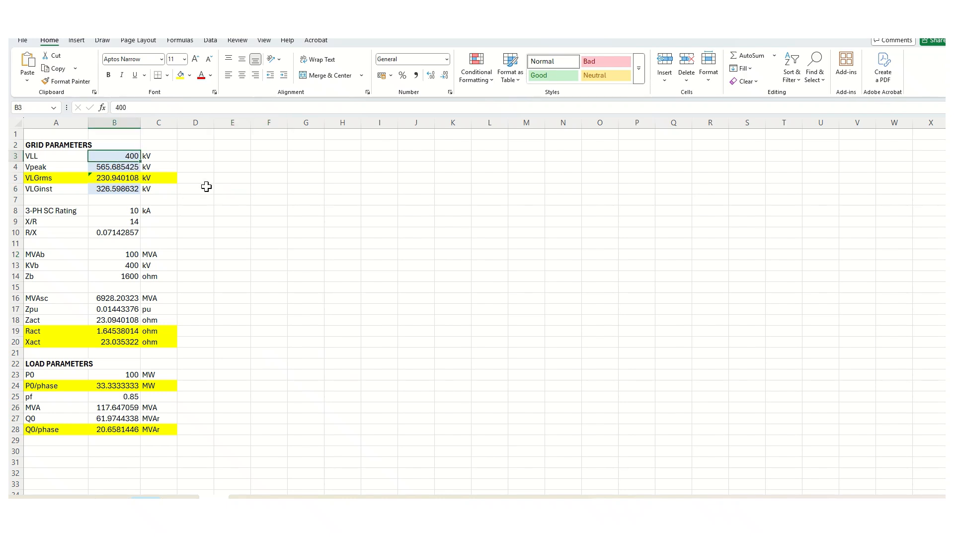
text(230)
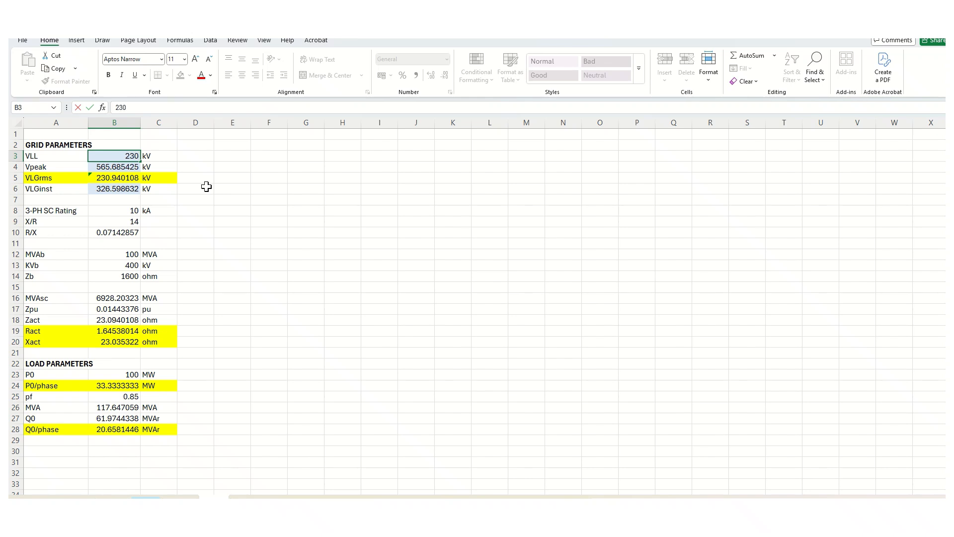
key(Return)
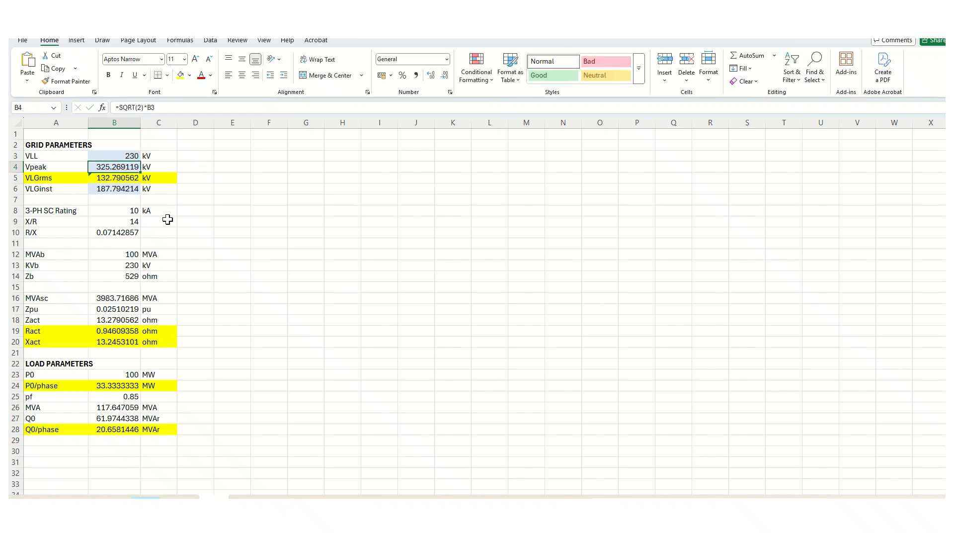
Inspect the VLL, Vpeak and VLGrms cells and their formulas, and switch back to PSCAD.
click(131, 156)
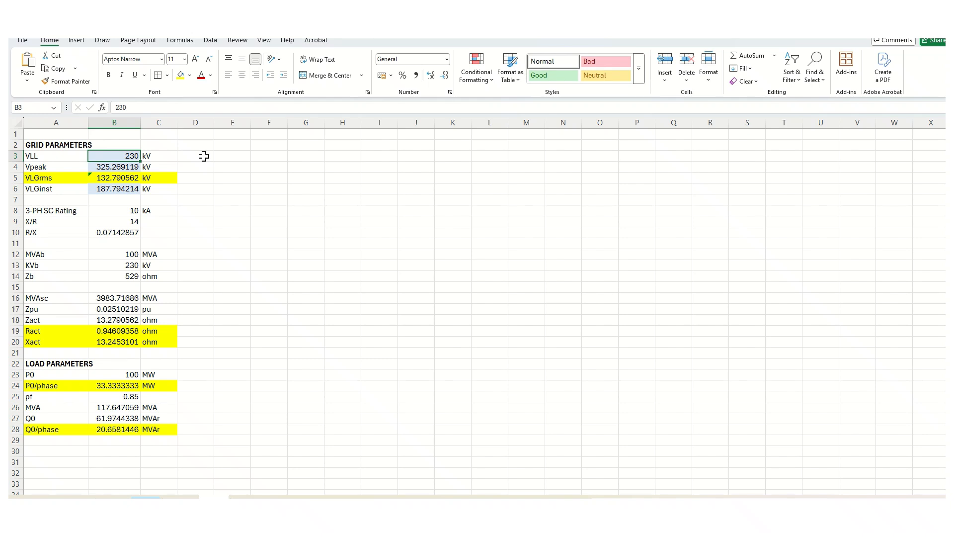
click(123, 167)
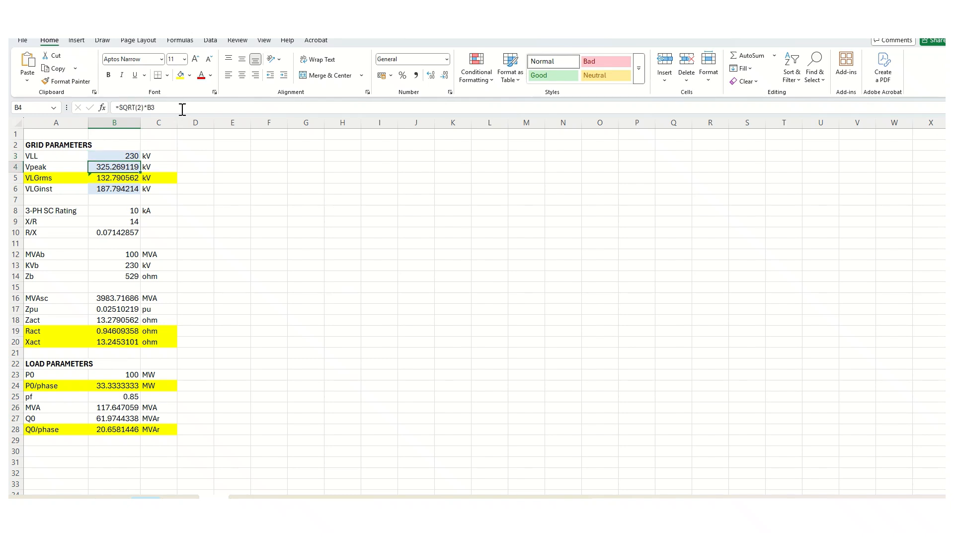
click(134, 177)
click(132, 158)
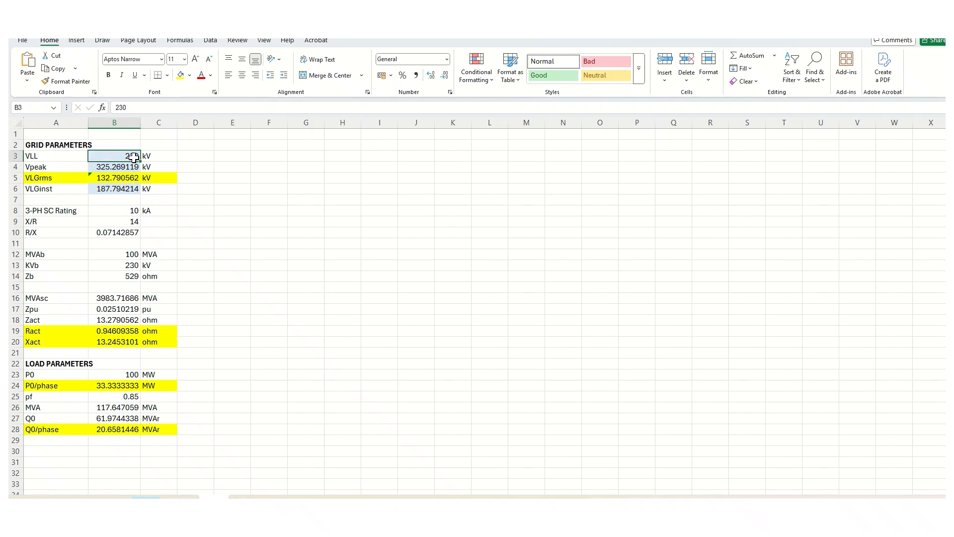
click(119, 181)
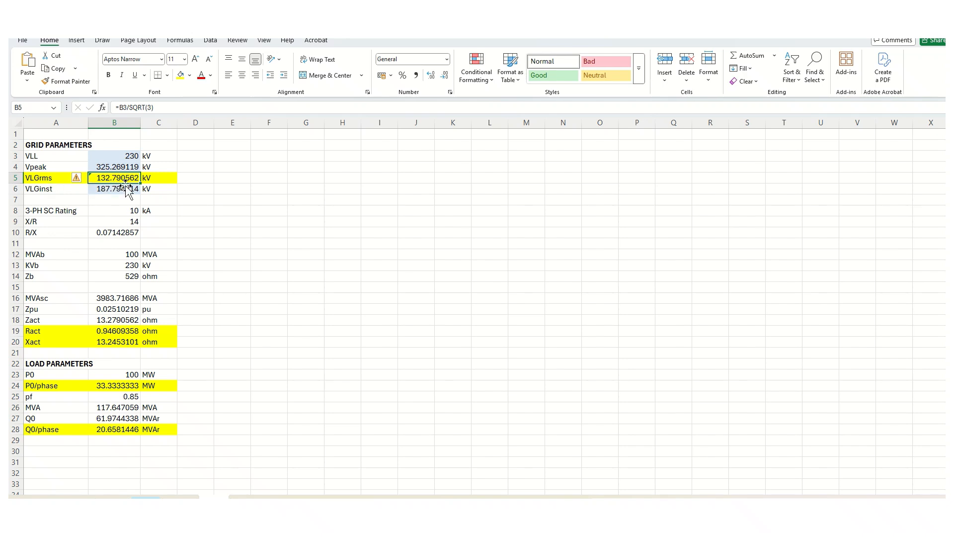
key(alt+Tab)
key(alt+Tab)
key(alt+Tab)
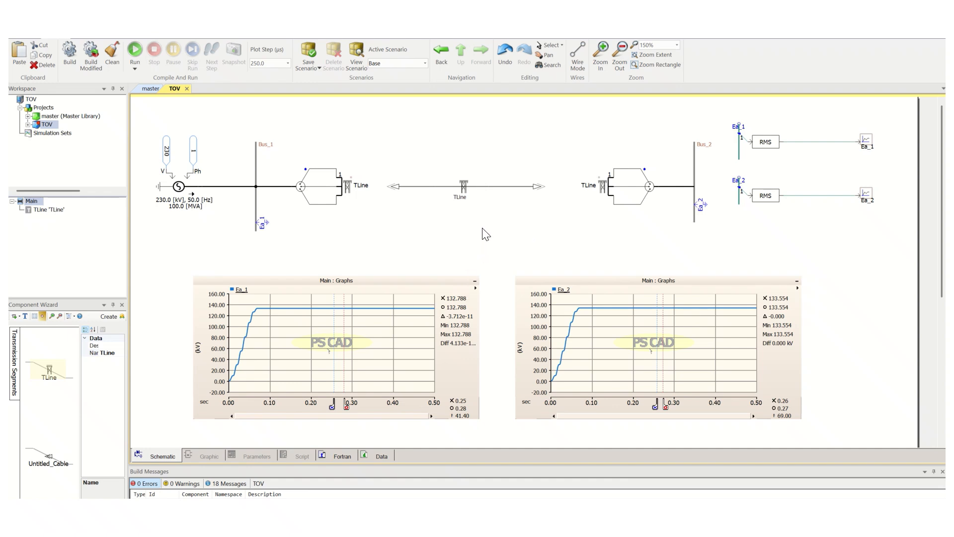
Open the TLine's configuration parameters and close them without changes.
click(459, 186)
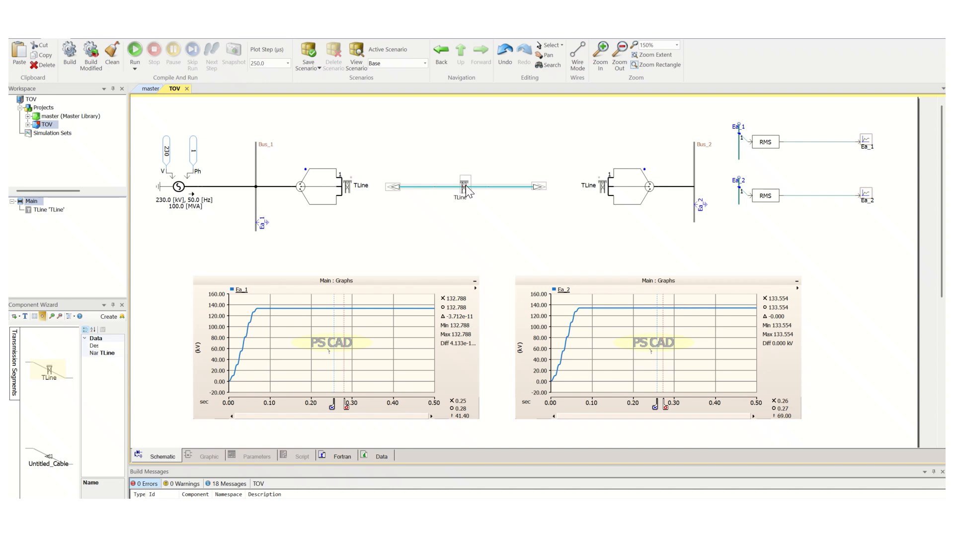
right_click(464, 183)
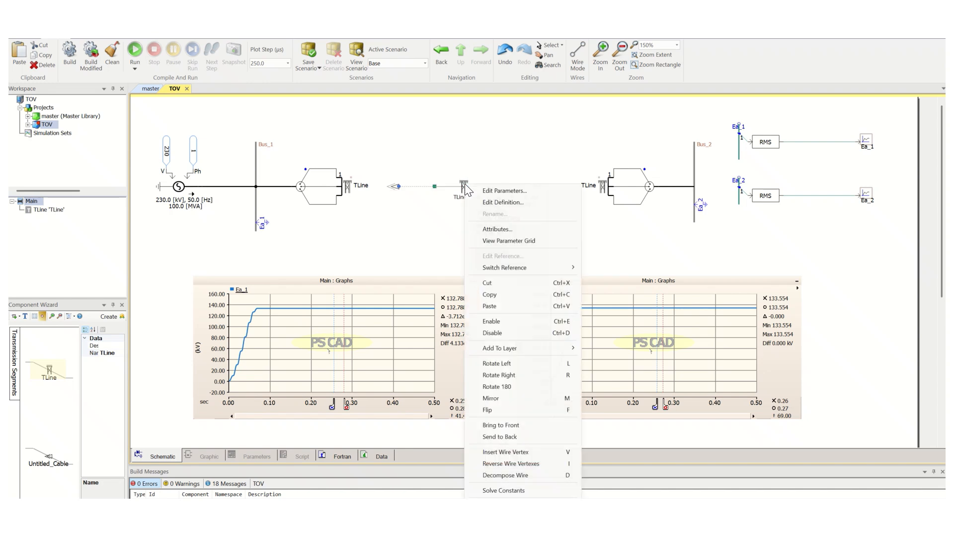
click(490, 192)
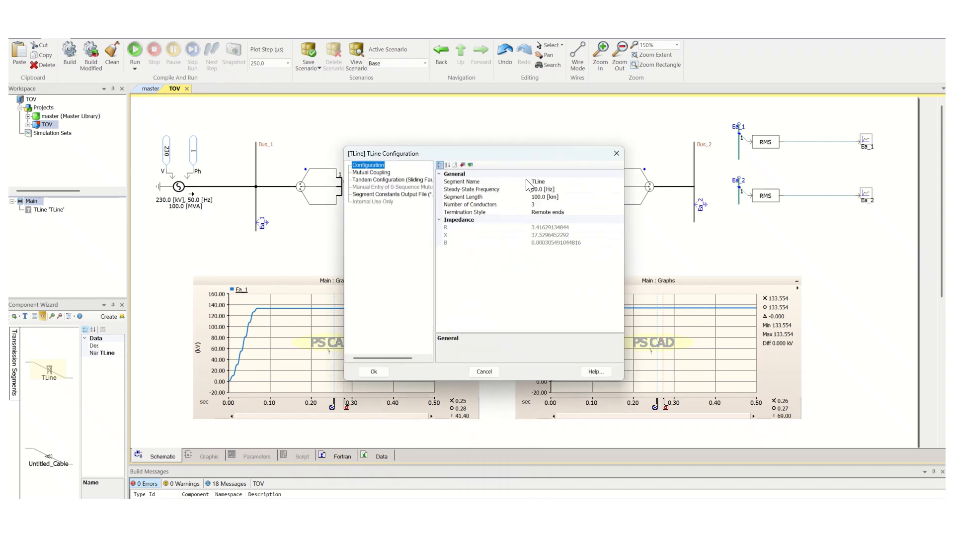
click(484, 372)
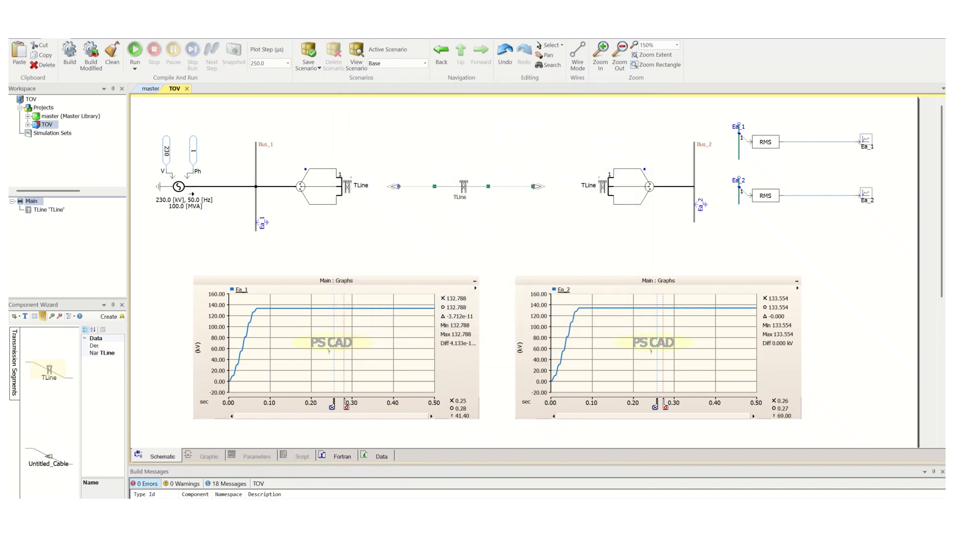
Capture a screenshot of the schematic and both graphs with the Snipping Tool.
click(576, 517)
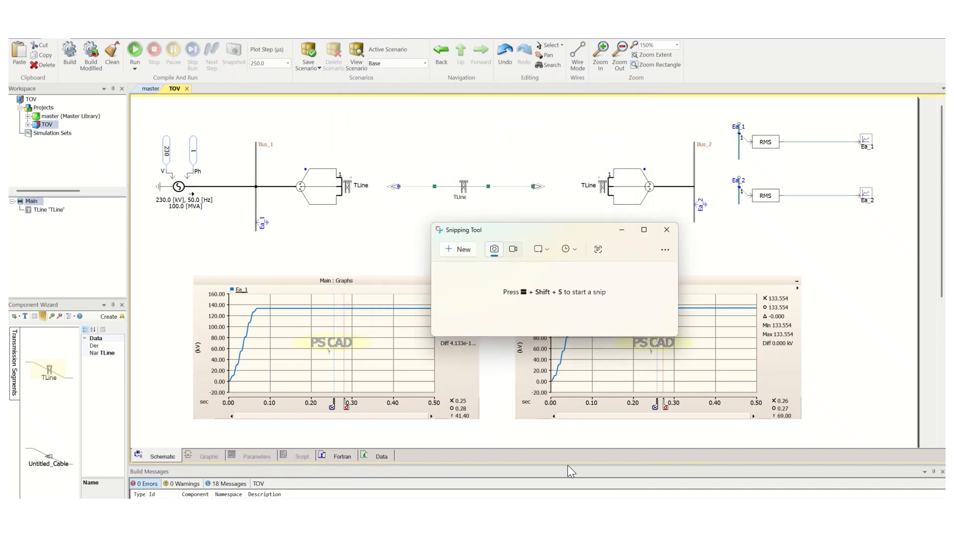
click(463, 249)
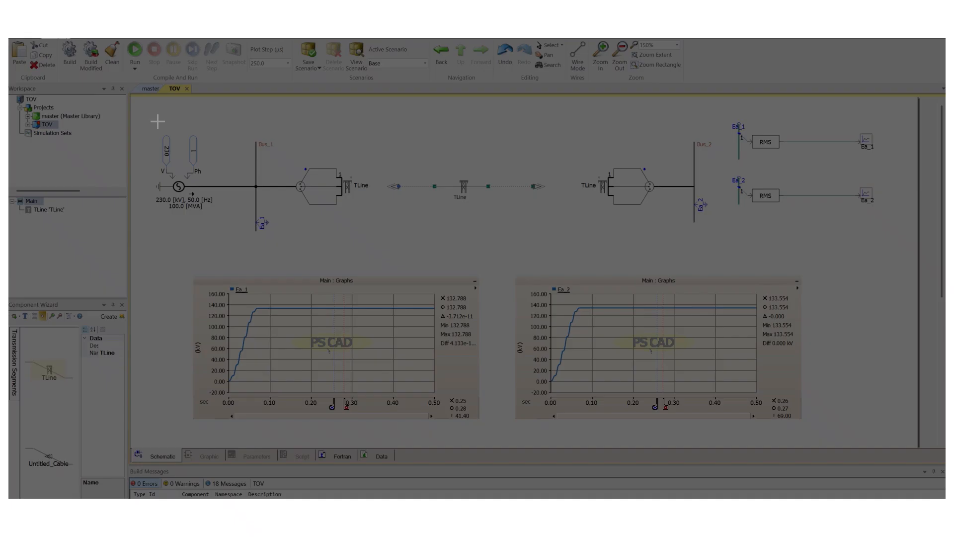
drag(140, 108, 887, 431)
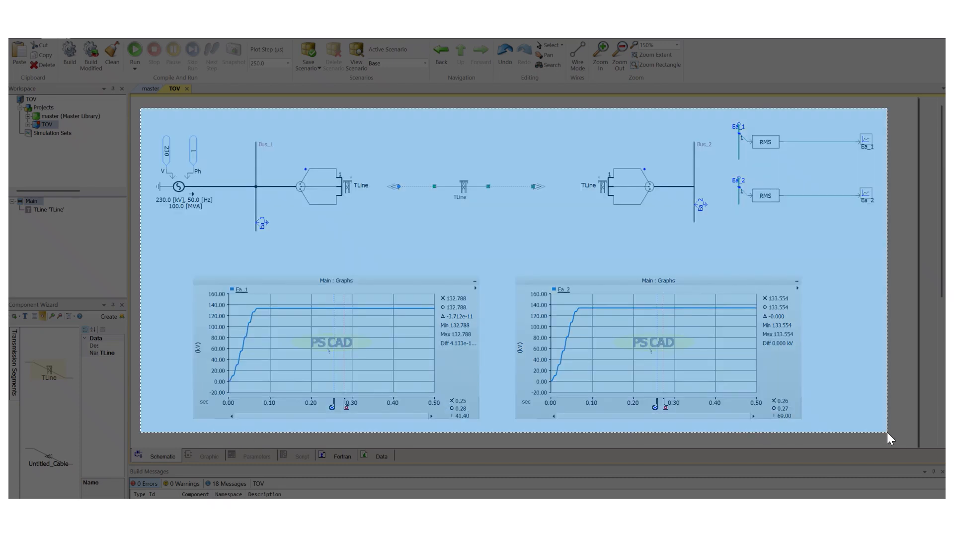
drag(573, 217, 343, 89)
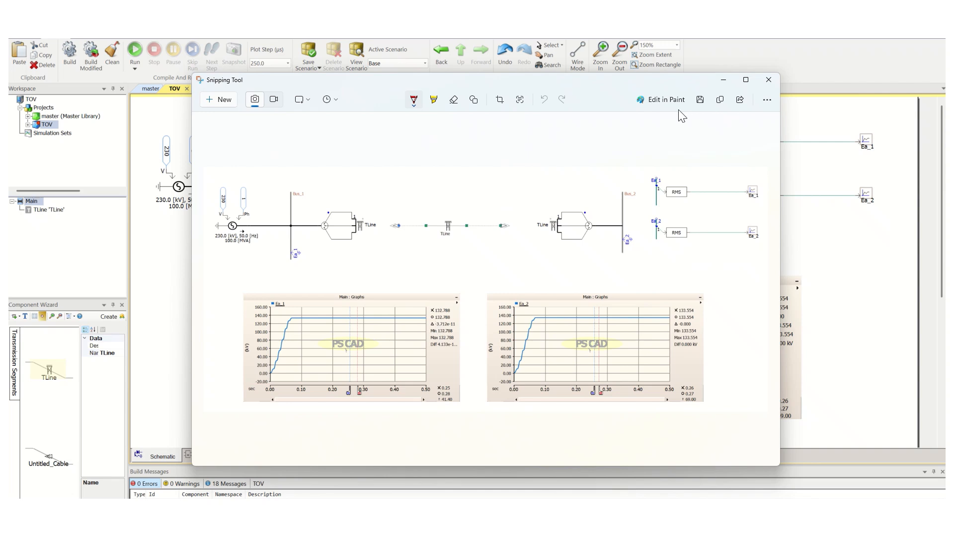
click(723, 79)
Change the TLine's segment length in its configuration and confirm.
right_click(465, 185)
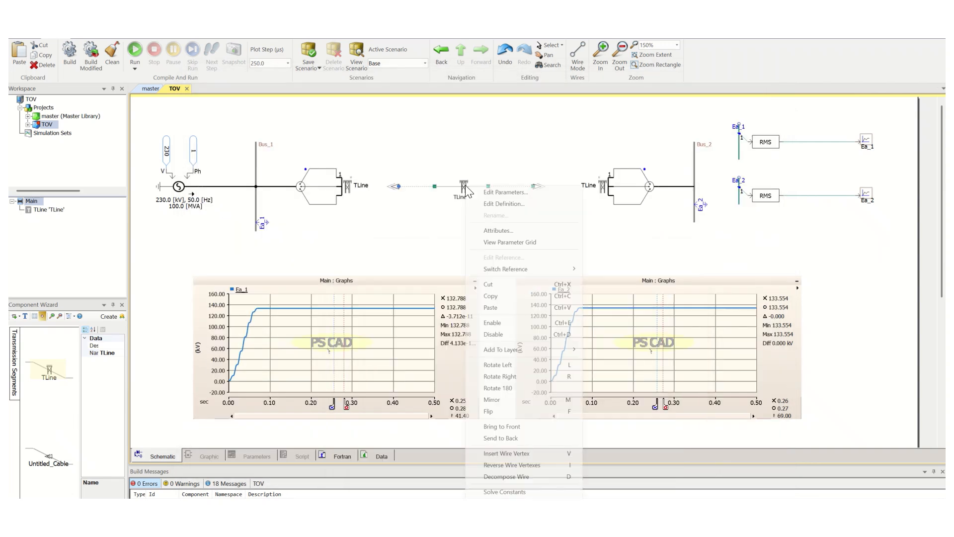
click(504, 192)
click(541, 198)
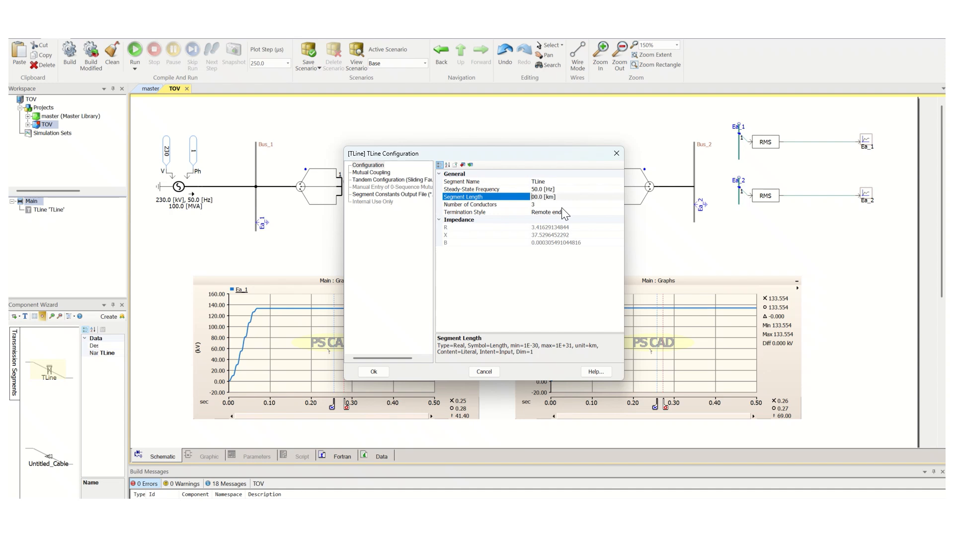
key(Return)
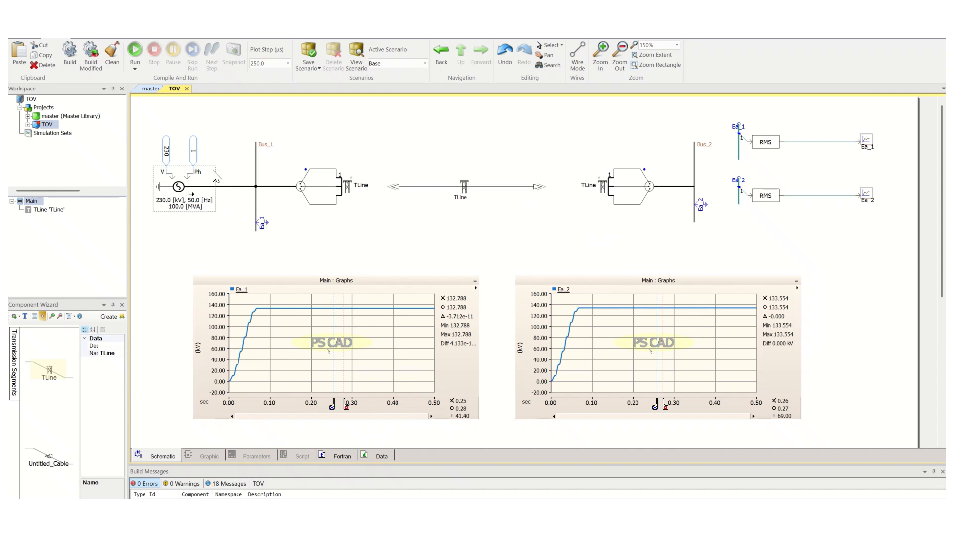
Rerun the simulation and compare the new results with the spreadsheet and the saved screenshot.
click(134, 54)
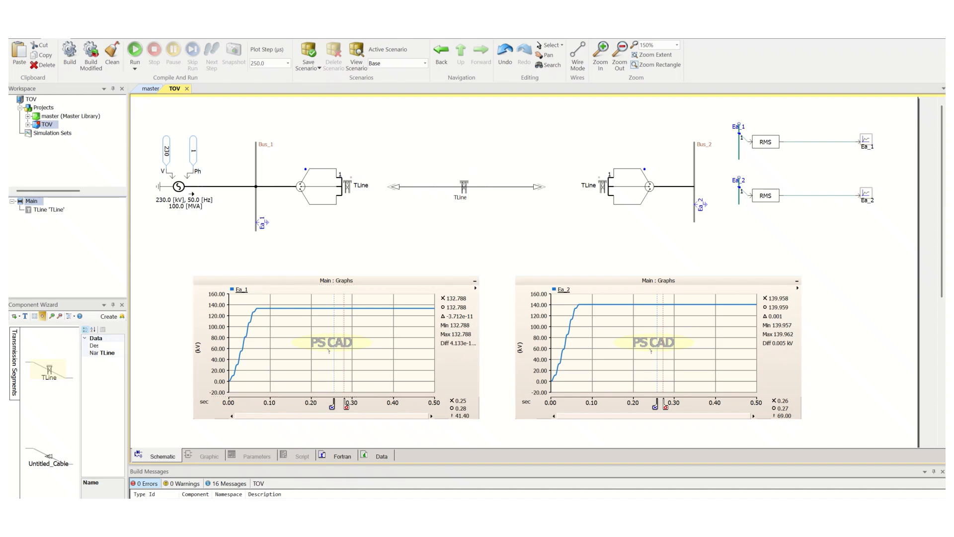
key(alt+Tab)
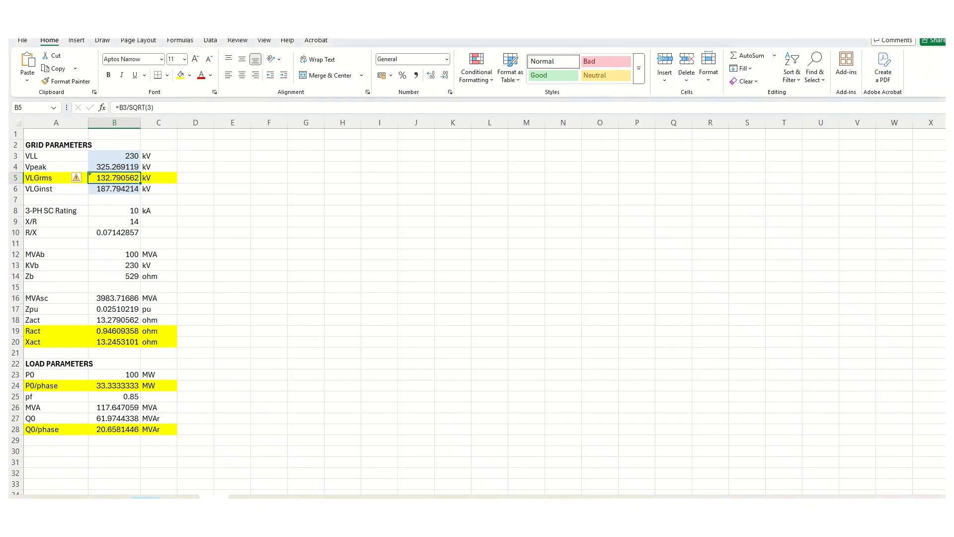
key(alt+Tab)
key(alt+Tab)
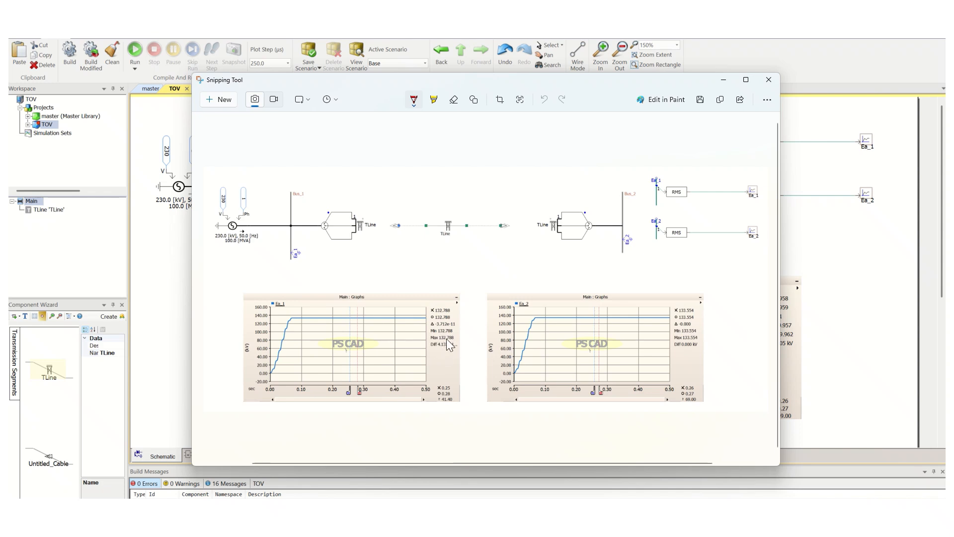
click(723, 83)
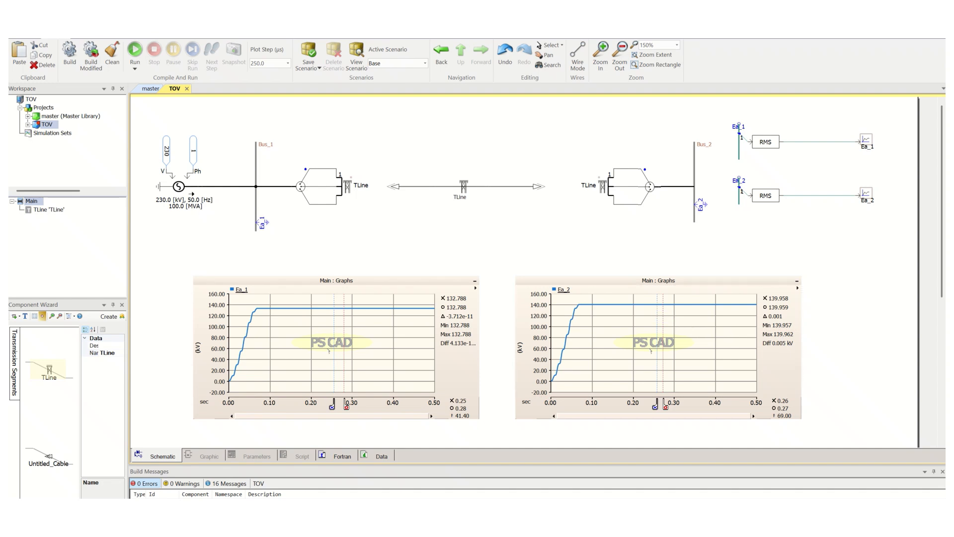
Switch to the Snipping Tool and compare the saved screenshot with the current graphs, then set it aside.
key(alt+Tab)
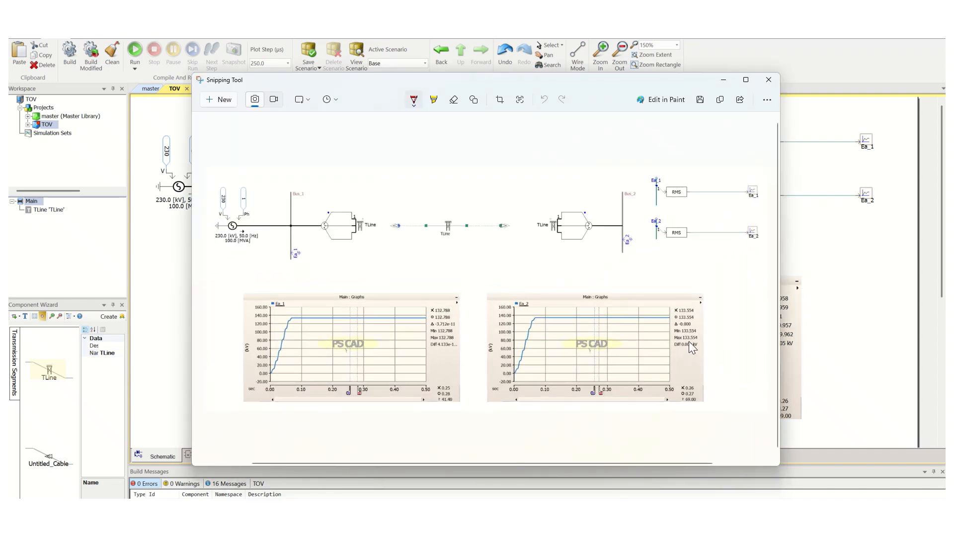
drag(578, 81, 400, 84)
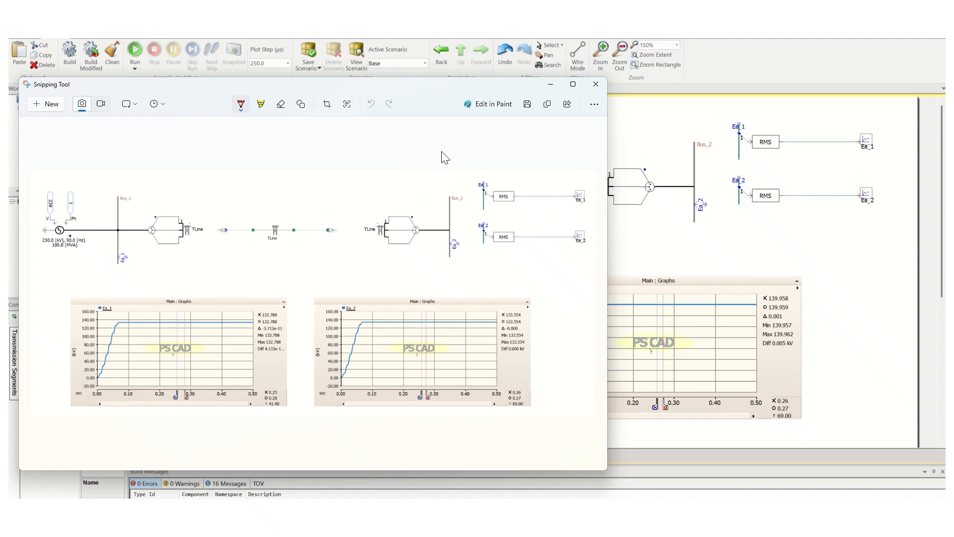
drag(300, 92, 767, 94)
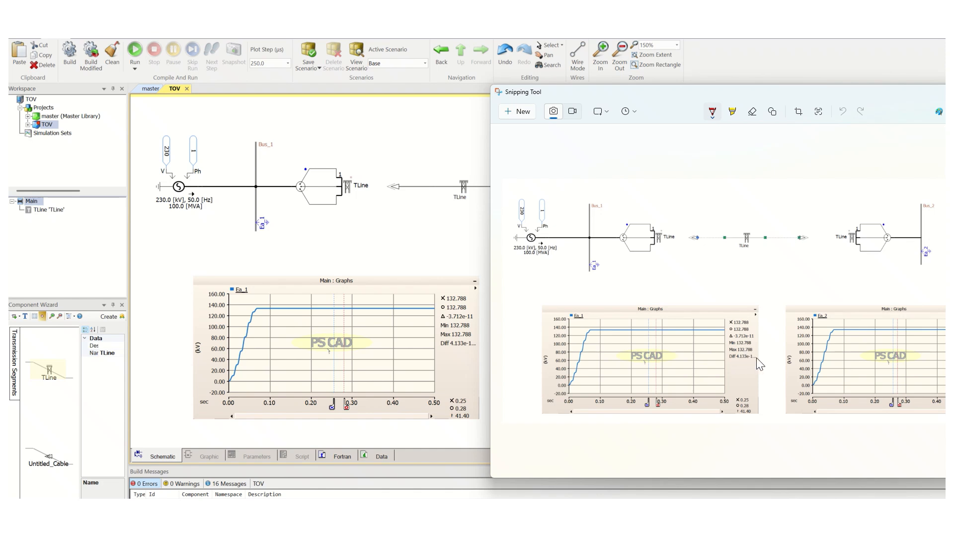
drag(637, 93, 434, 76)
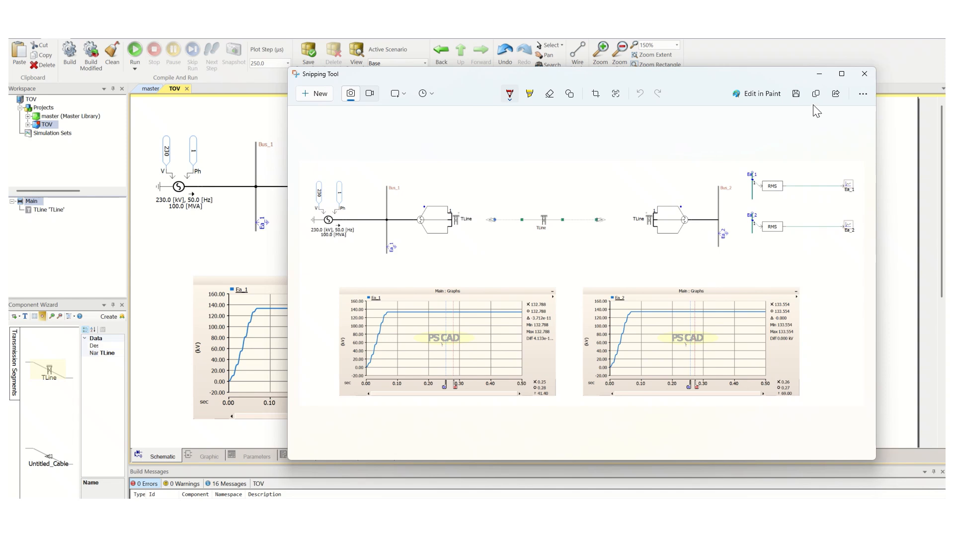
click(820, 73)
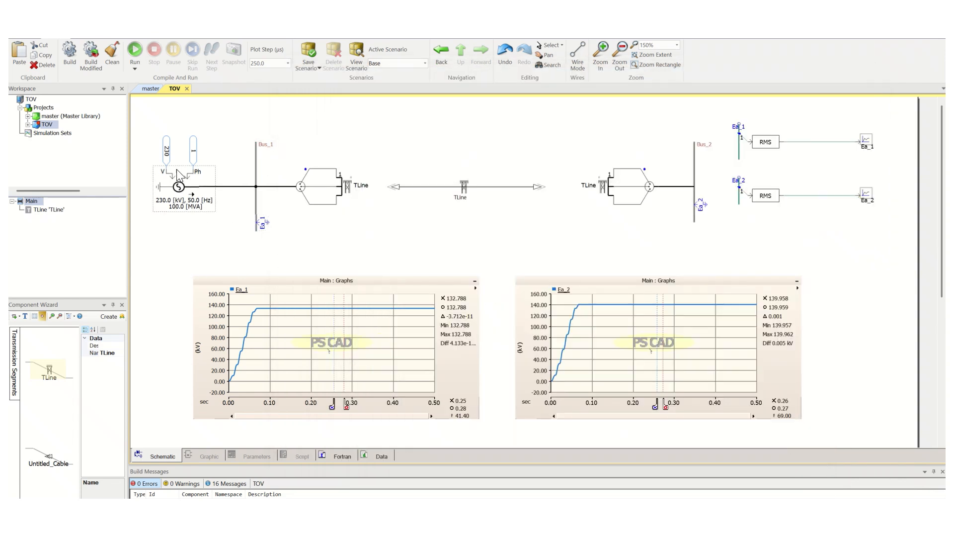
Open the three-phase voltage source's parameters and close them without changes.
double_click(215, 179)
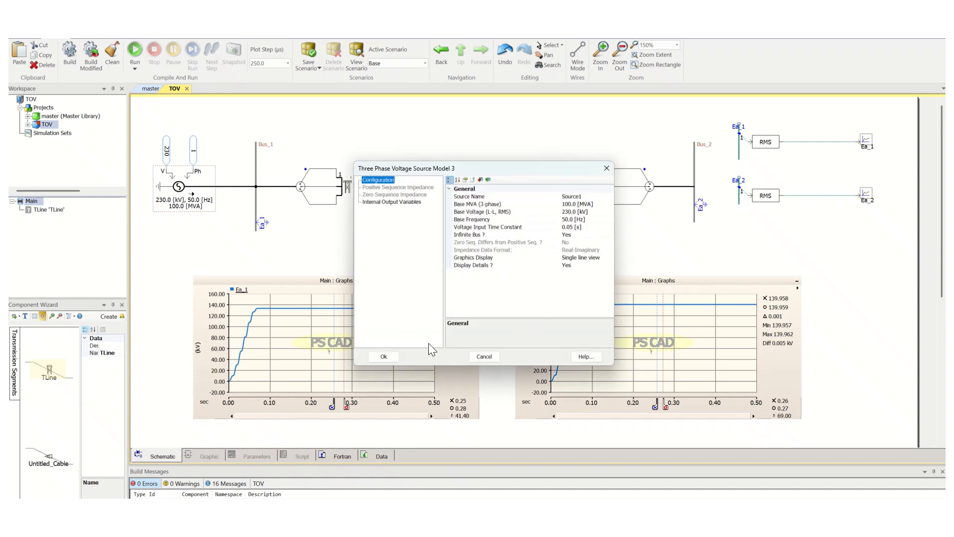
click(384, 355)
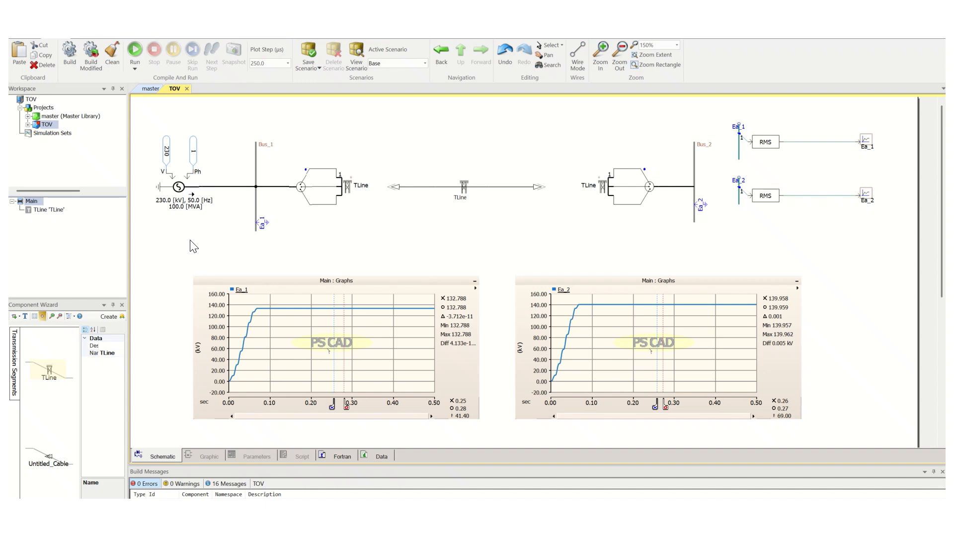
Open the TLine's configuration and change its segment length by entering 6, then confirm.
click(463, 187)
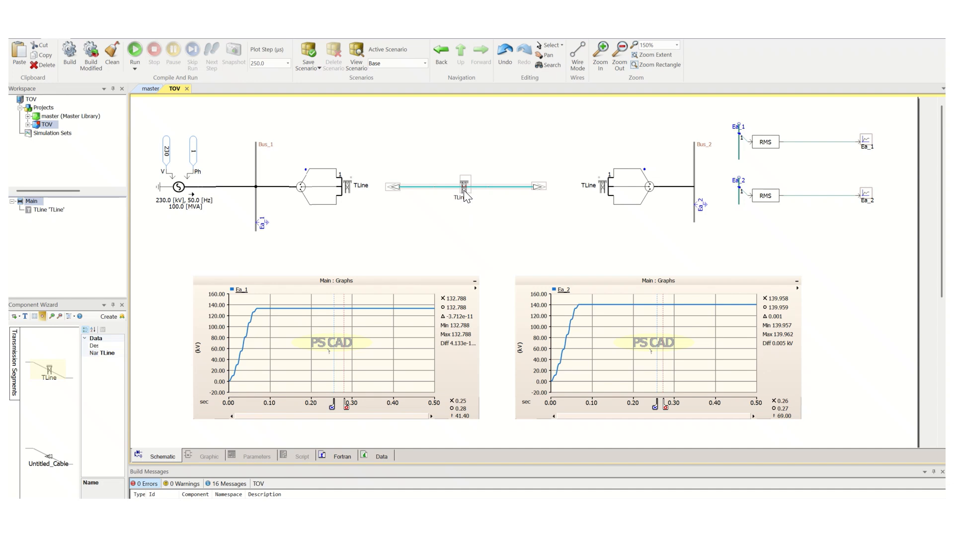
right_click(465, 190)
click(490, 195)
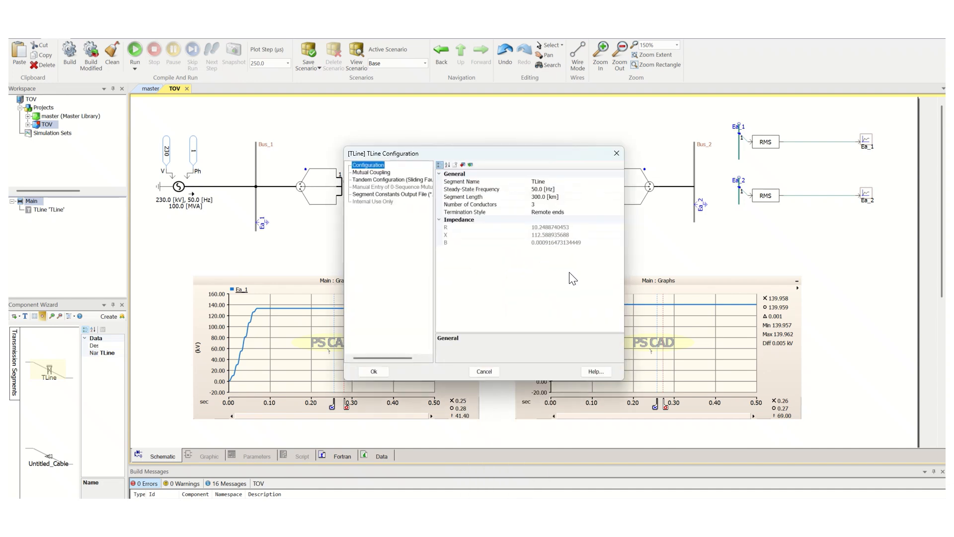
click(534, 198)
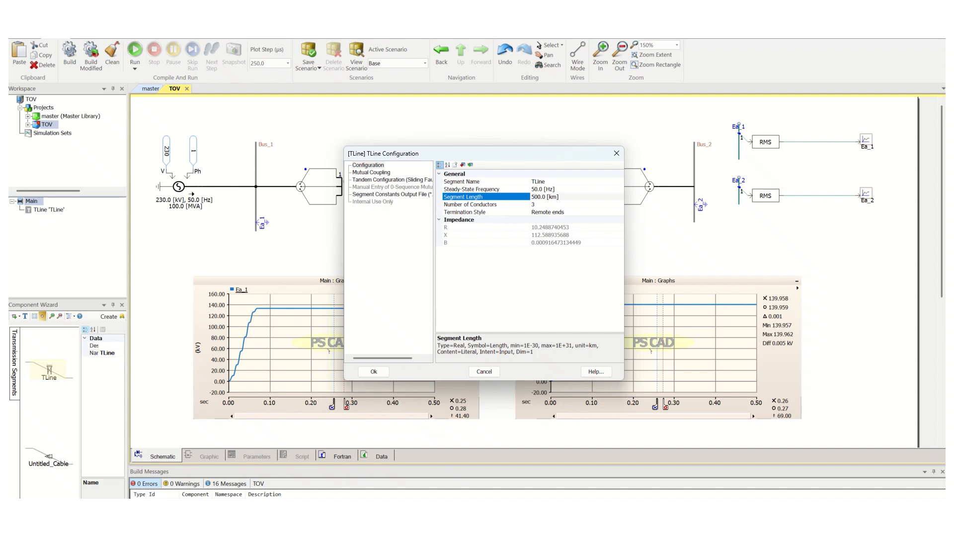
key(BackSpace)
text(6)
key(Return)
click(389, 142)
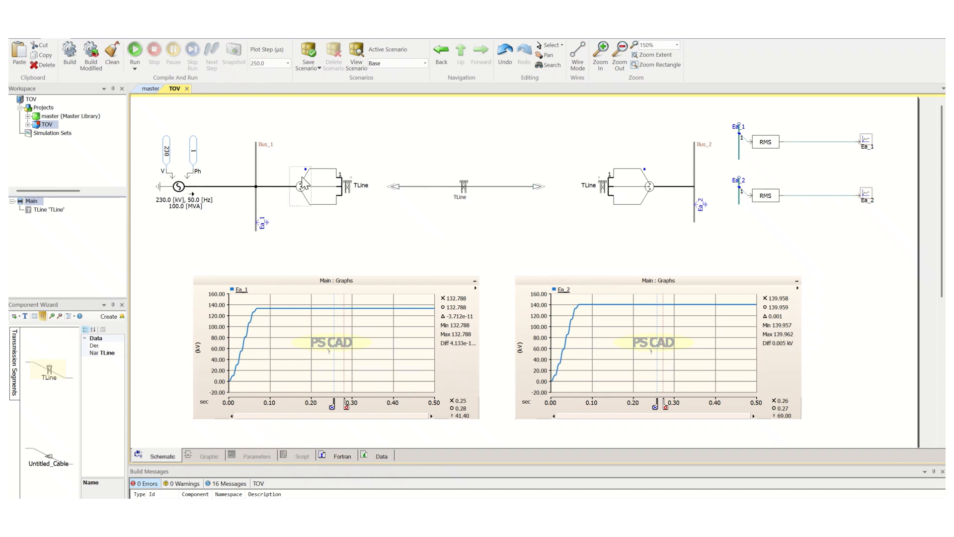
Rerun the simulation and rescale the Ea_2 graph's vertical axis to fit the new curve.
click(138, 54)
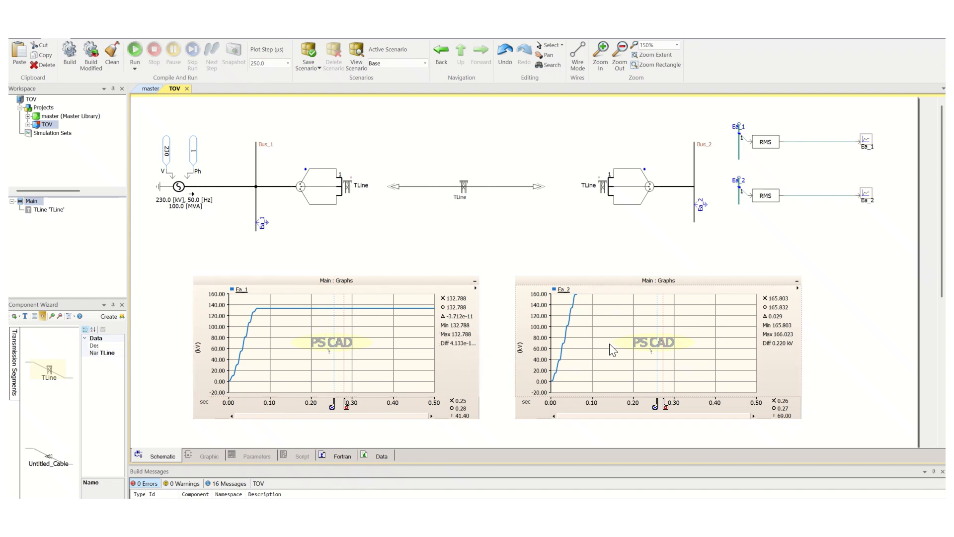
mouse_move(609, 344)
key(y)
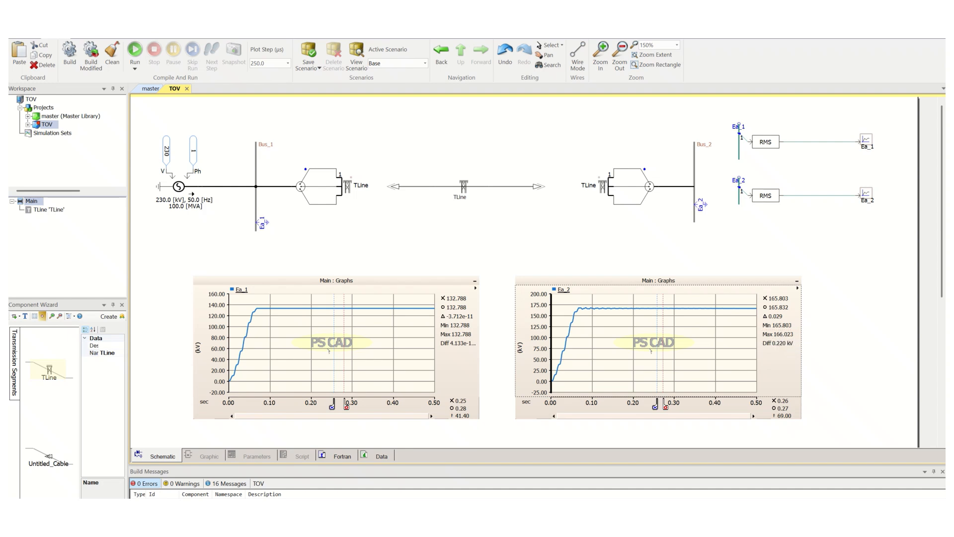
Bring up the saved screenshot to compare it with the new Ea_2 result, then set it aside.
click(572, 519)
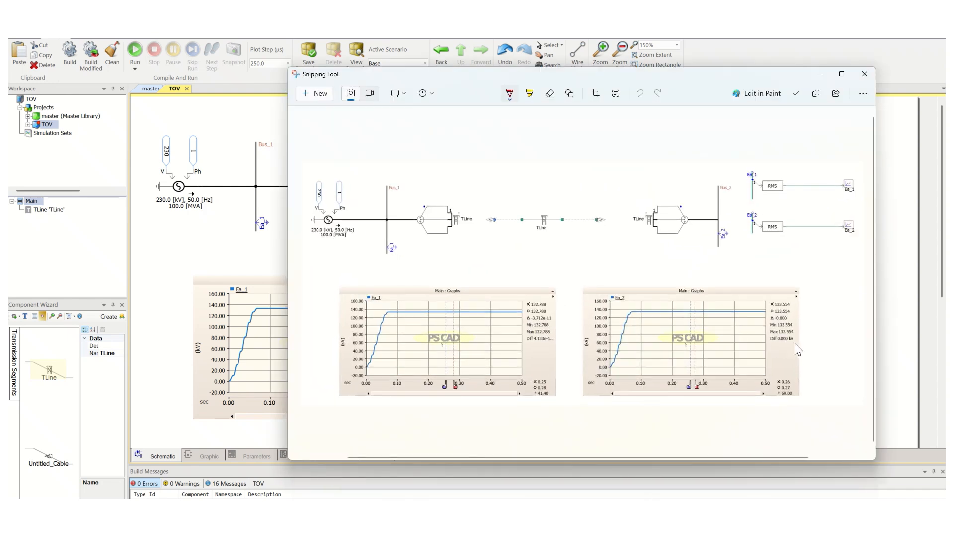
click(819, 74)
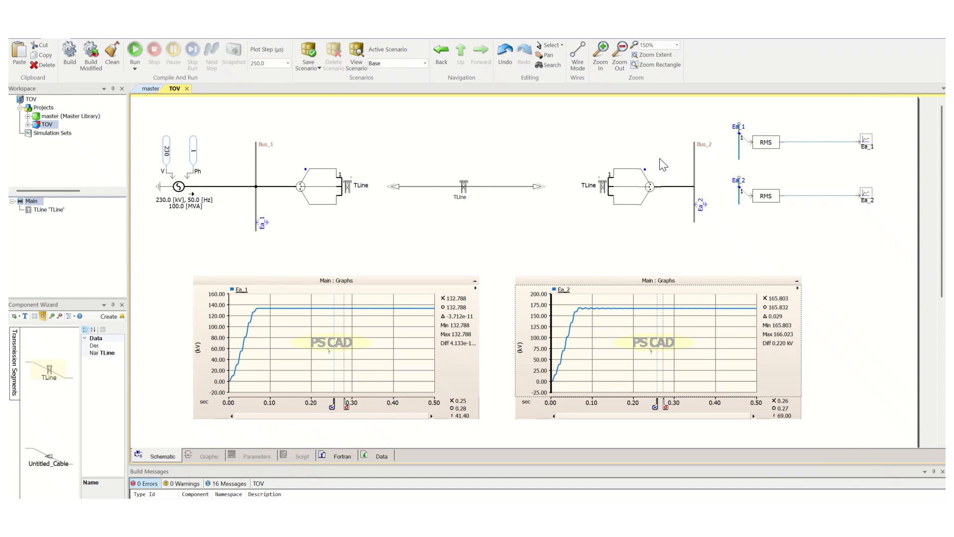
Open the voltage source's configuration, examine the Infinite Bus setting, and close the dialog.
click(177, 186)
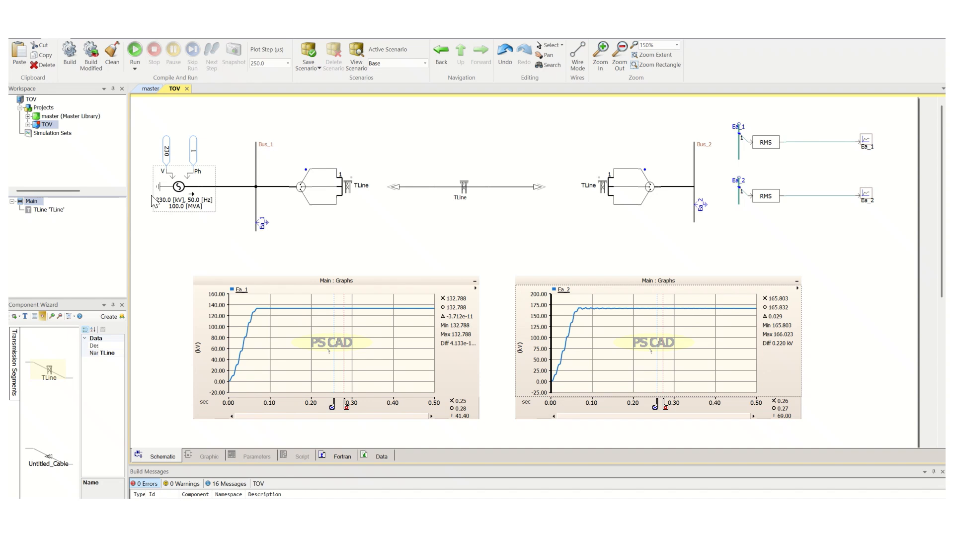
double_click(181, 176)
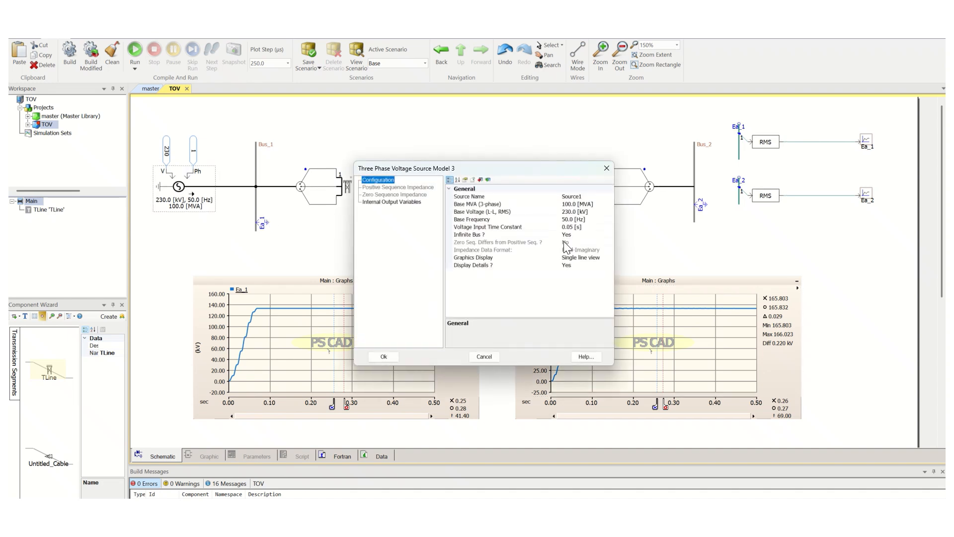
click(573, 235)
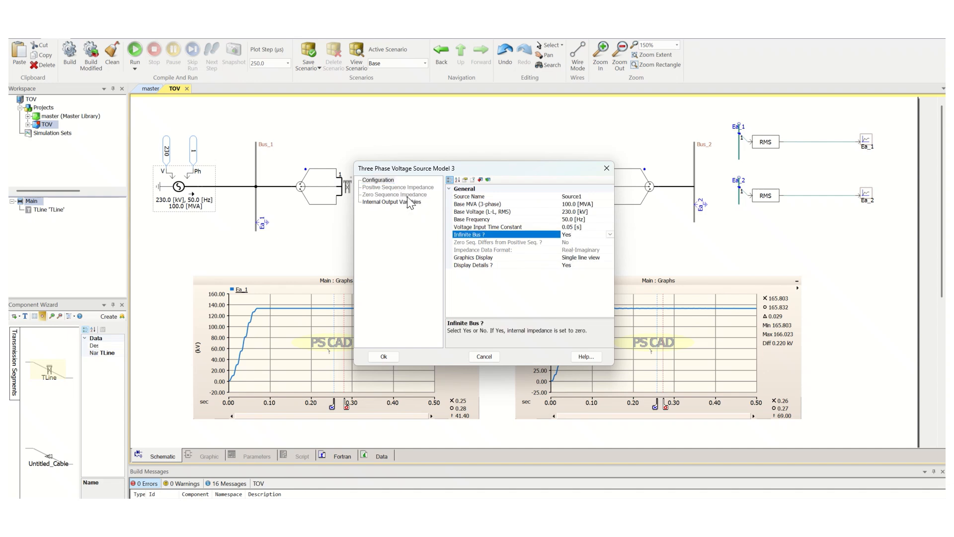
click(383, 356)
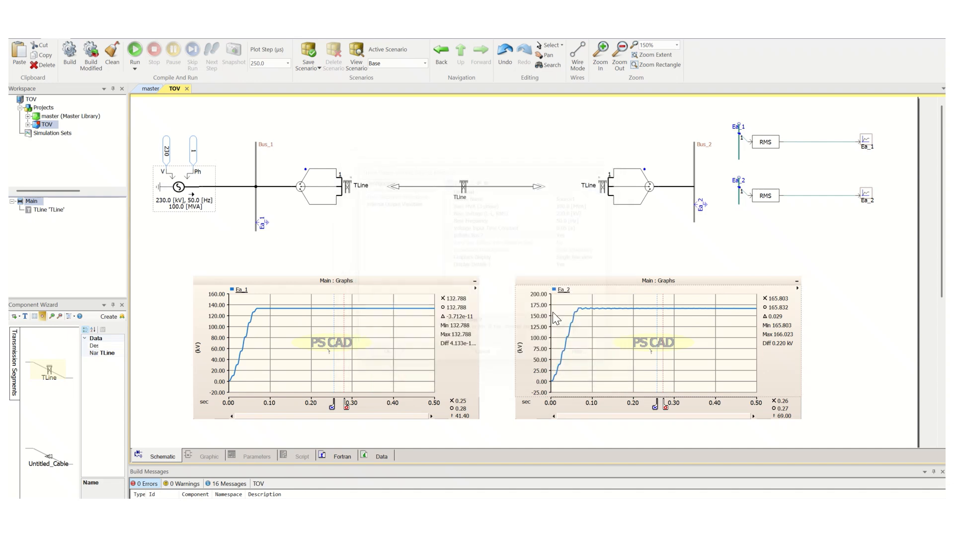